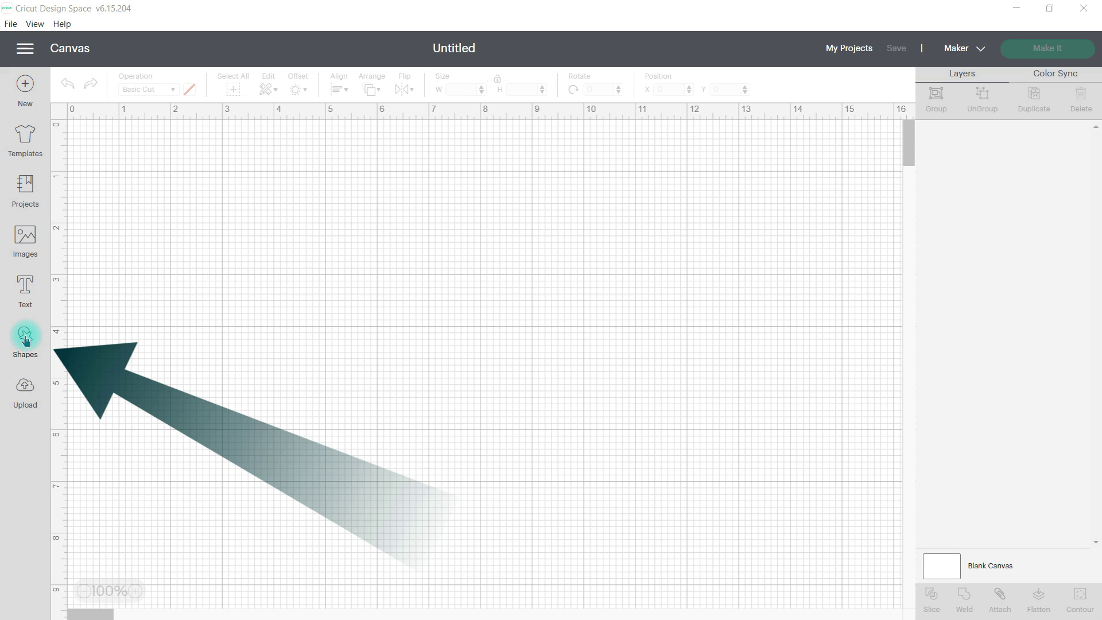
# Insert a square shape, move it to about X 3.44, Y 1.78 on the canvas, and set its width to 5 inches.
pyautogui.click(25, 339)
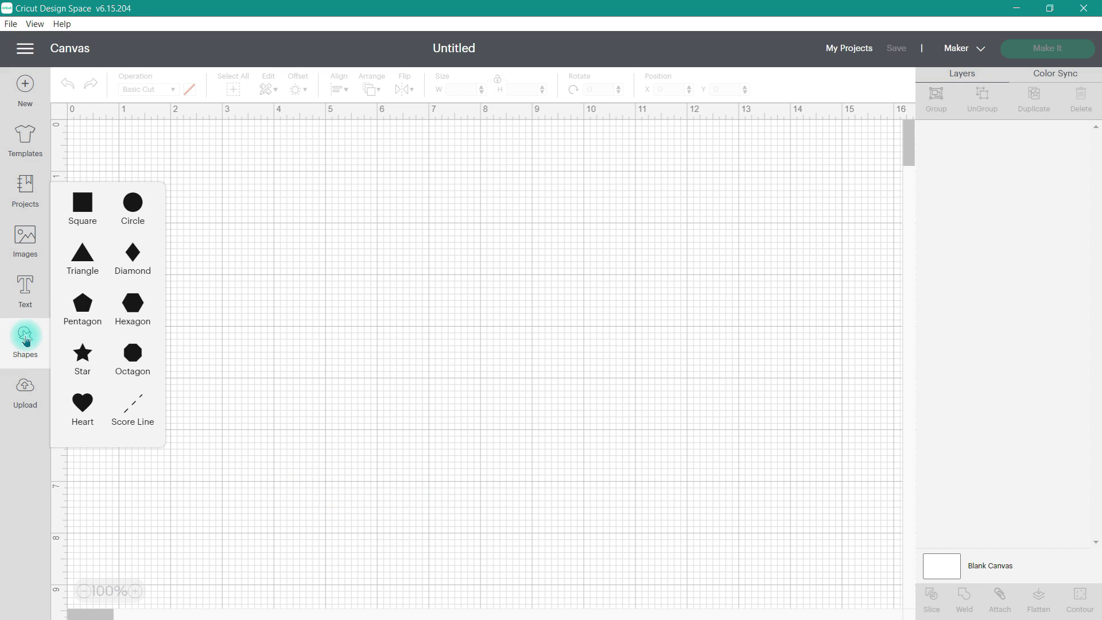
pyautogui.click(85, 205)
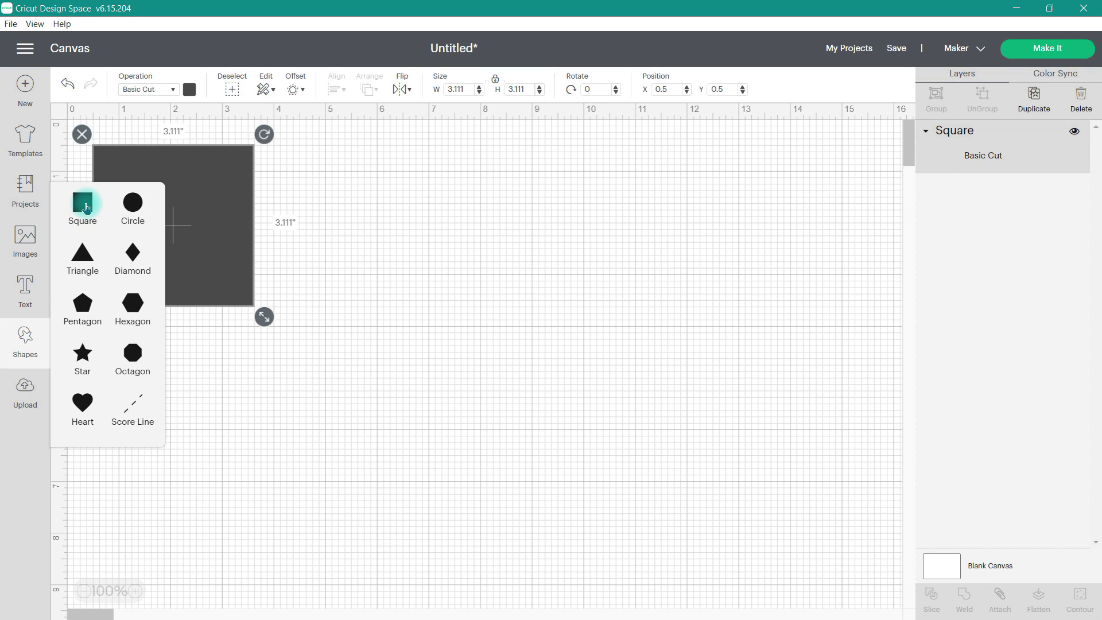
pyautogui.moveTo(204, 222); pyautogui.dragTo(350, 285)
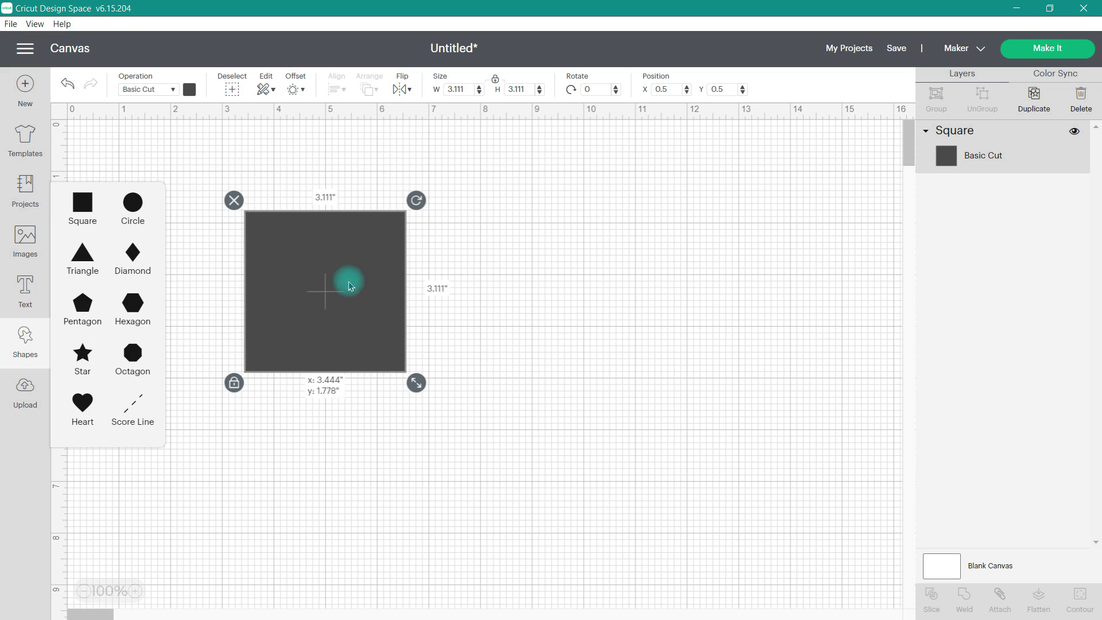
pyautogui.doubleClick(467, 86)
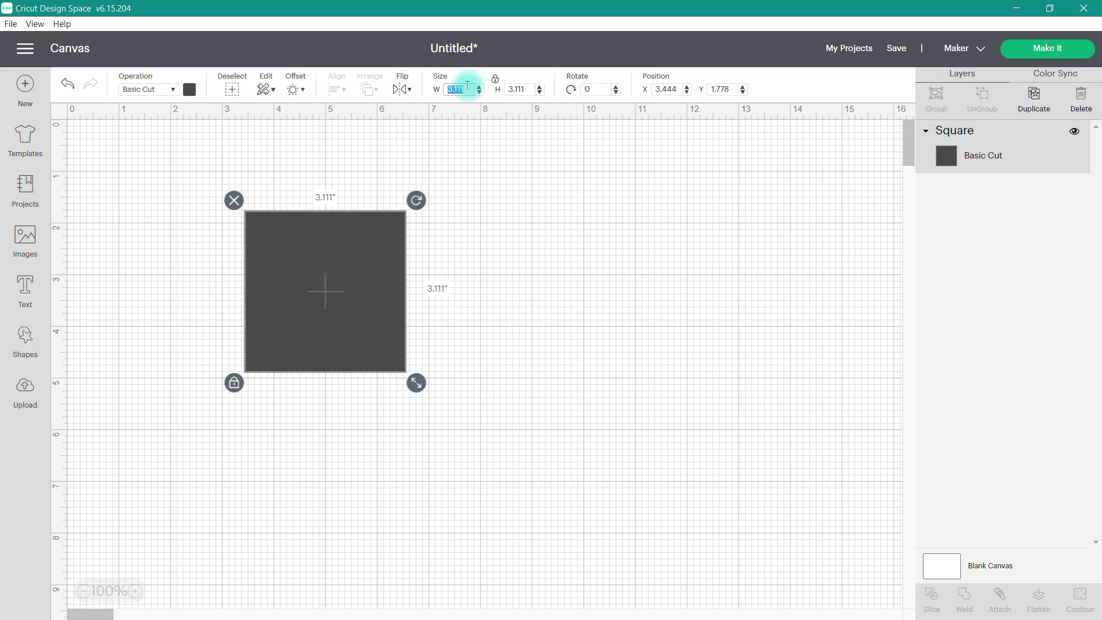
pyautogui.write('5')
pyautogui.press('Return')
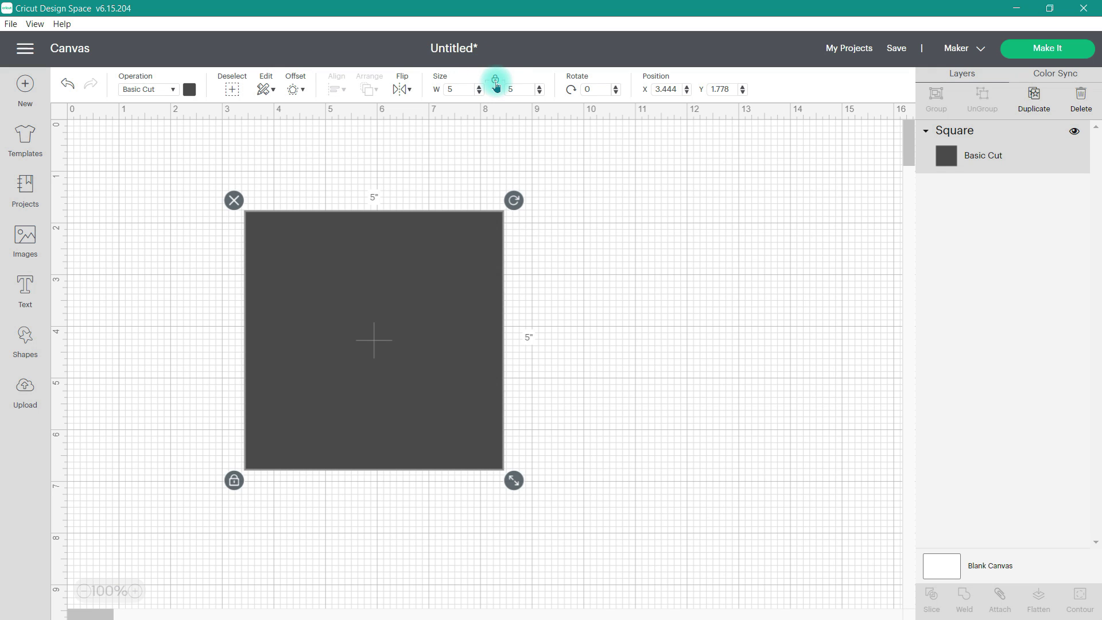
# Unlock the square's proportions and set its width to 7 inches to make a rectangle.
pyautogui.click(495, 82)
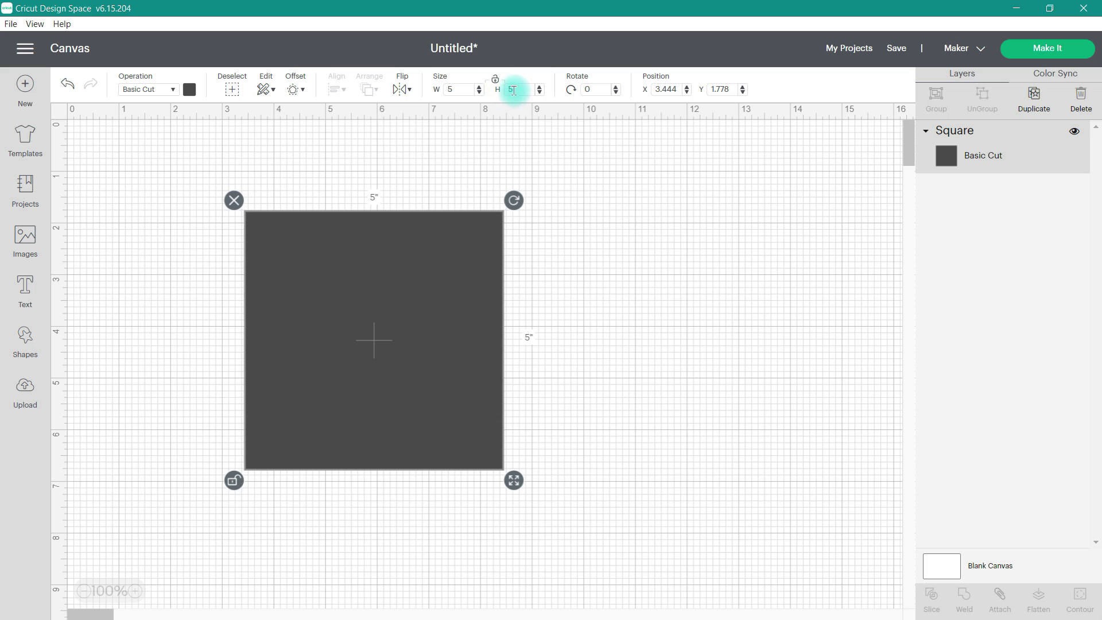
pyautogui.click(467, 88)
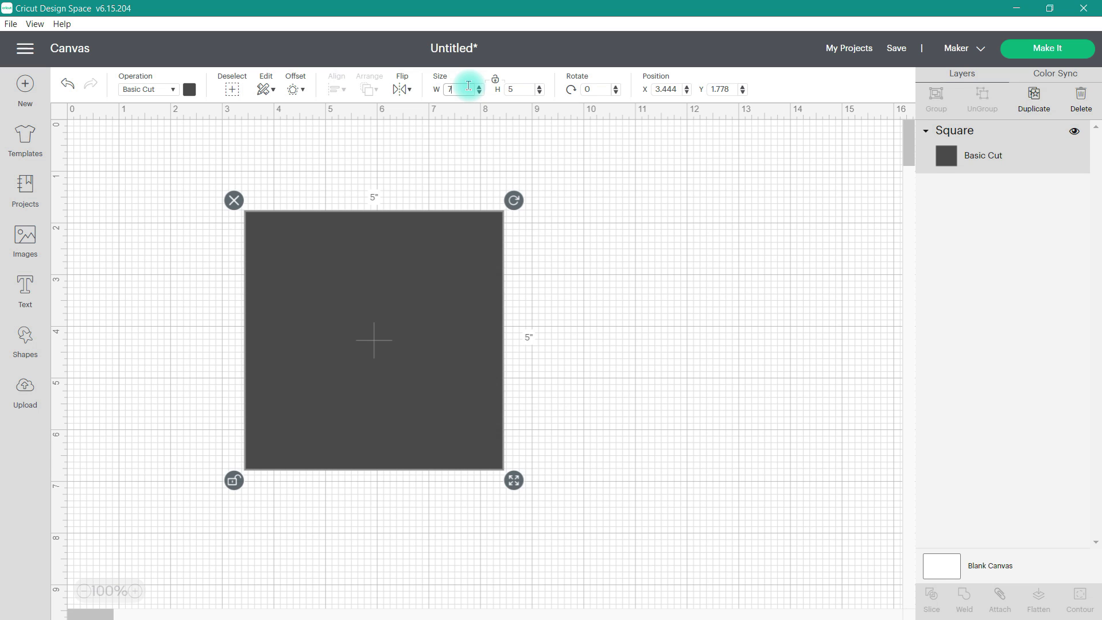
pyautogui.press('Return')
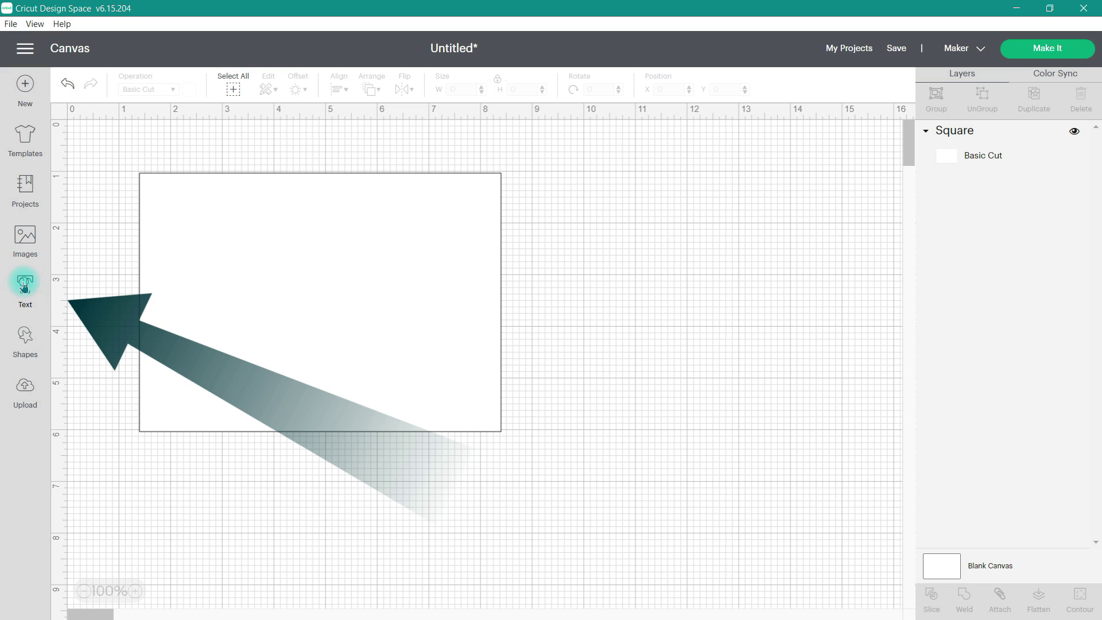
# Add the text THANKS and move it lower on the canvas, to about X 3.52, Y 4.48.
pyautogui.click(24, 285)
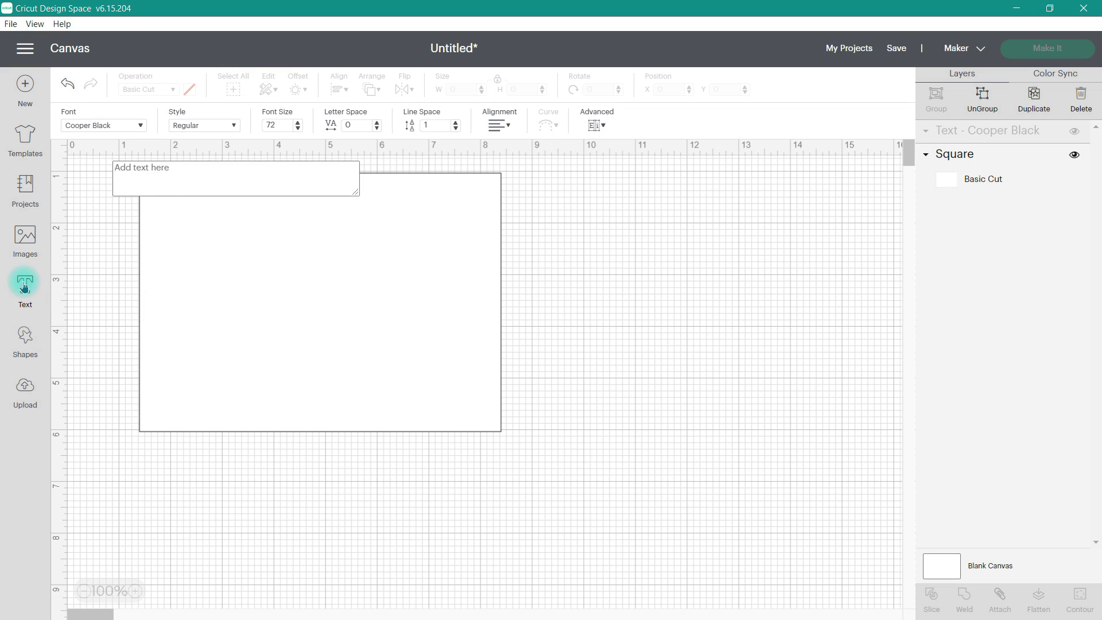
pyautogui.write('THANKS')
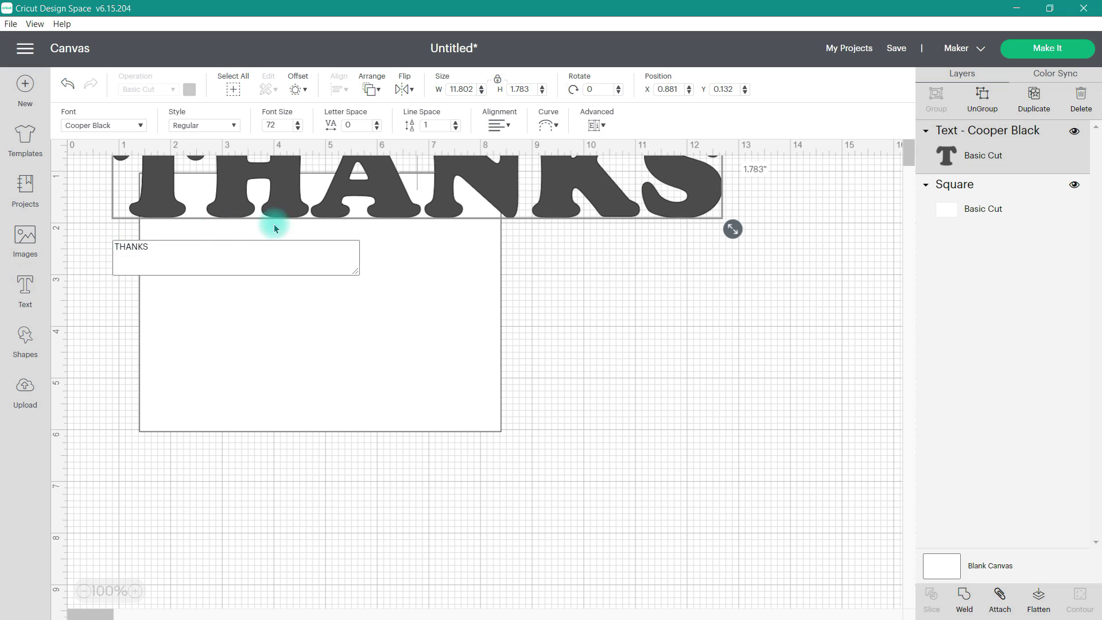
pyautogui.moveTo(504, 185); pyautogui.dragTo(642, 407)
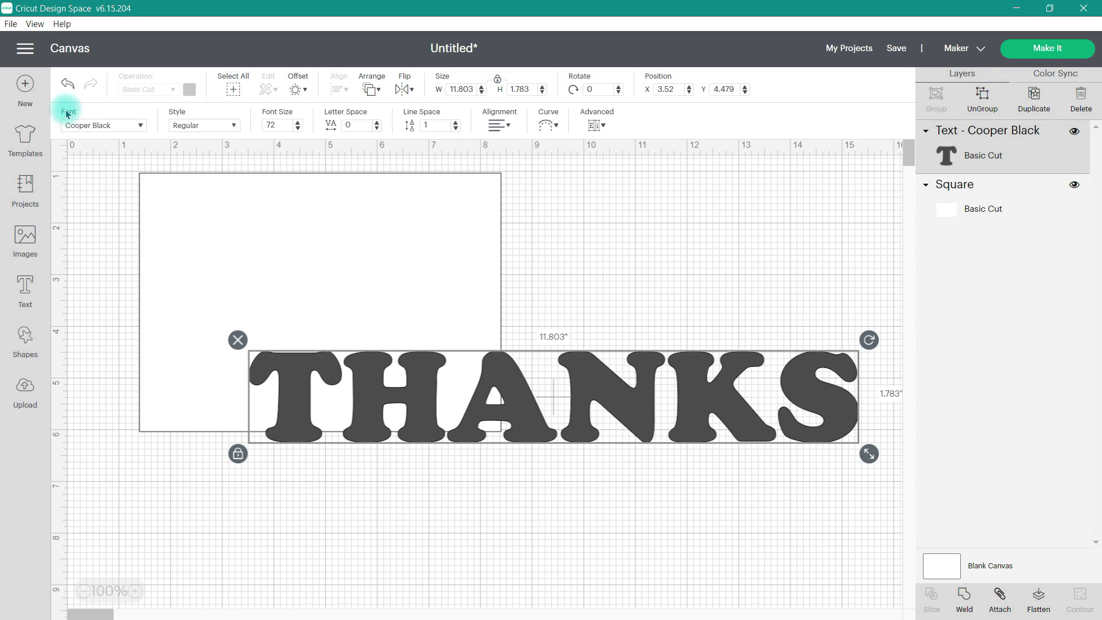
# Browse the fonts filtered to My Fonts and apply Bernard MT Condensed to the THANKS text.
pyautogui.click(132, 128)
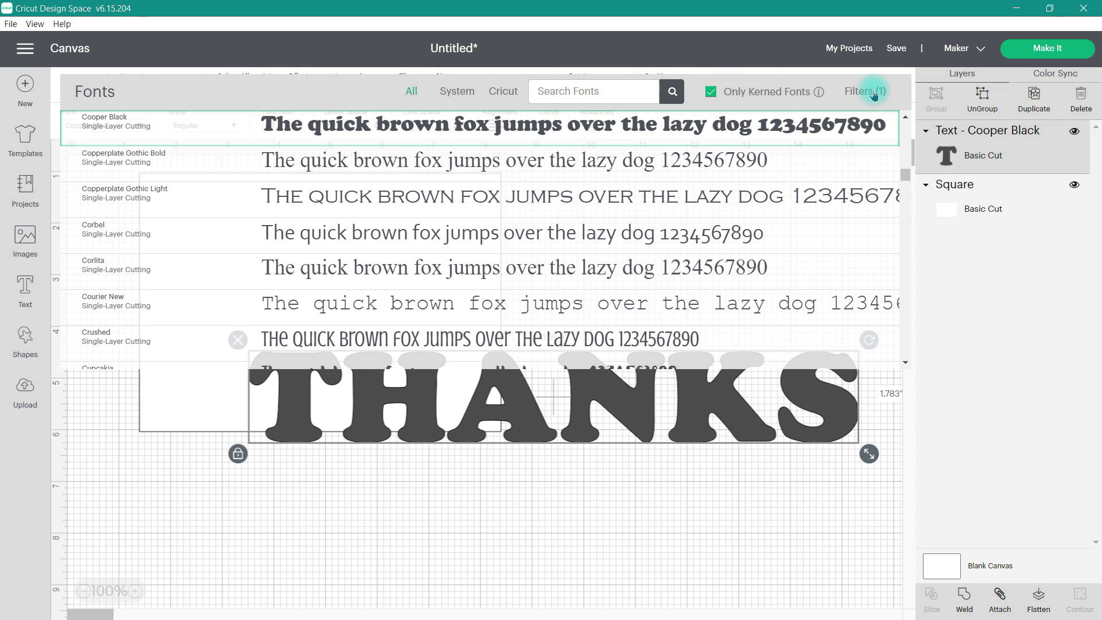
pyautogui.click(872, 94)
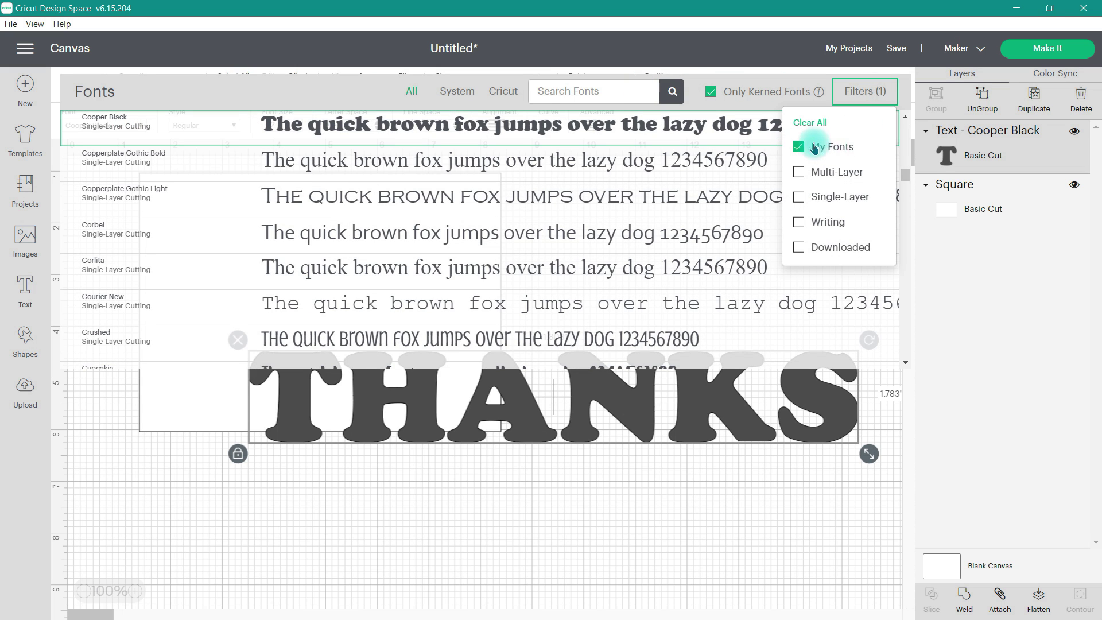
pyautogui.click(830, 147)
pyautogui.click(831, 149)
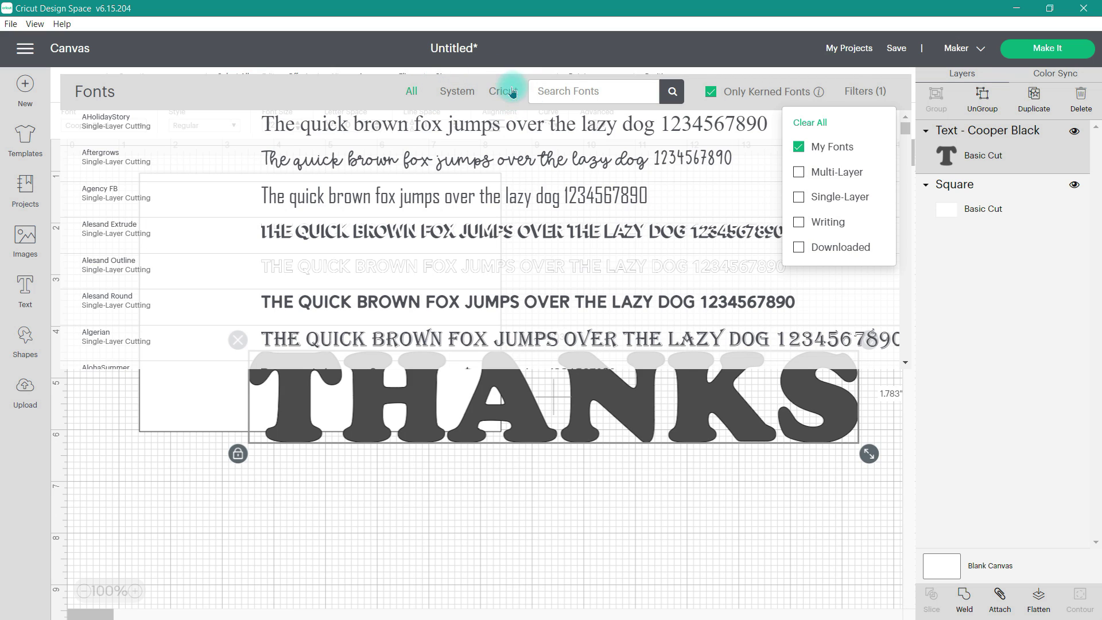
pyautogui.click(315, 88)
pyautogui.scroll(-2, 517, 230)
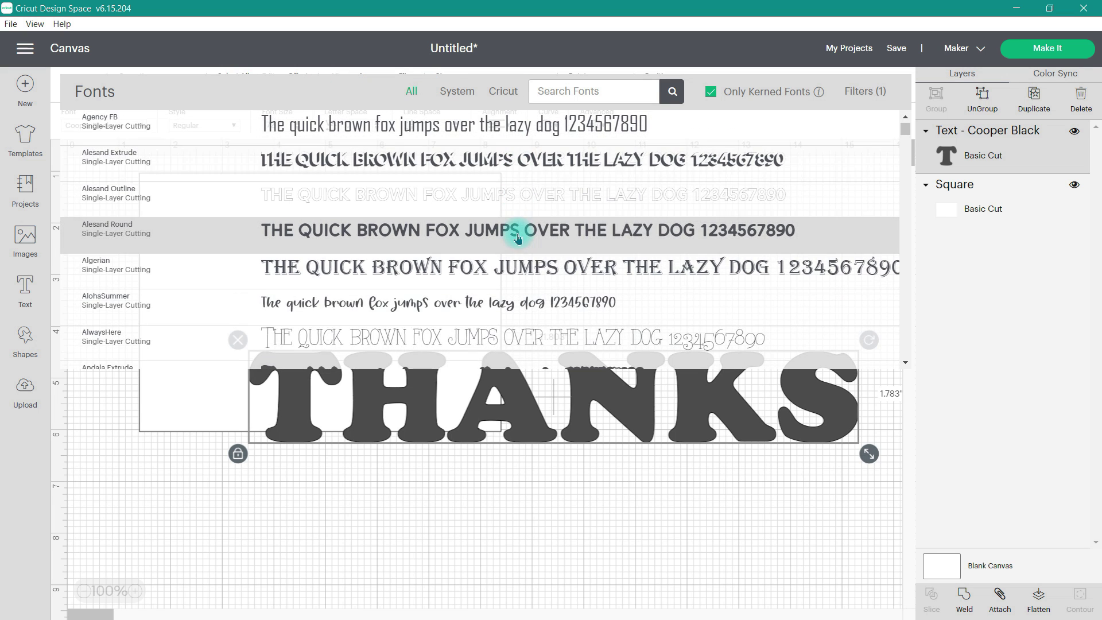
pyautogui.scroll(-5, 519, 237)
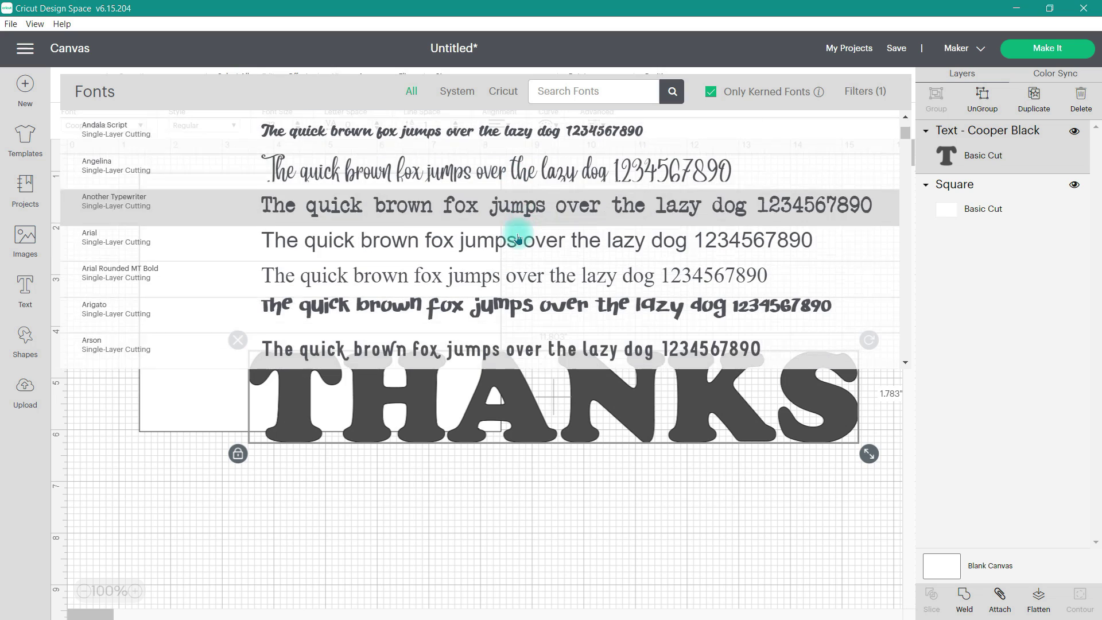
pyautogui.scroll(-10, 518, 237)
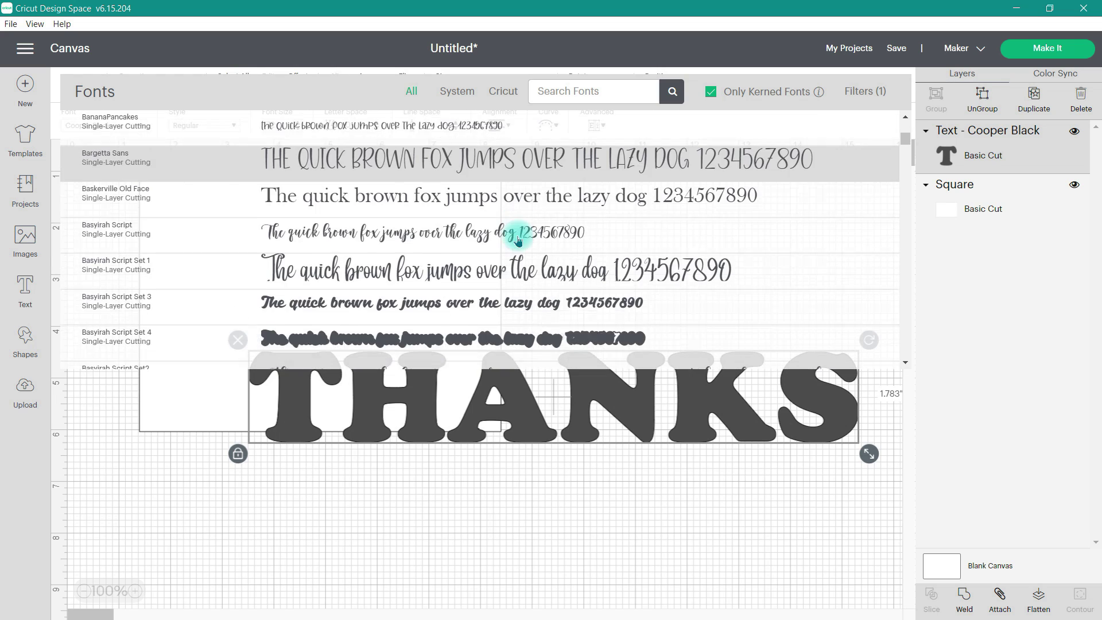
pyautogui.scroll(-6, 518, 237)
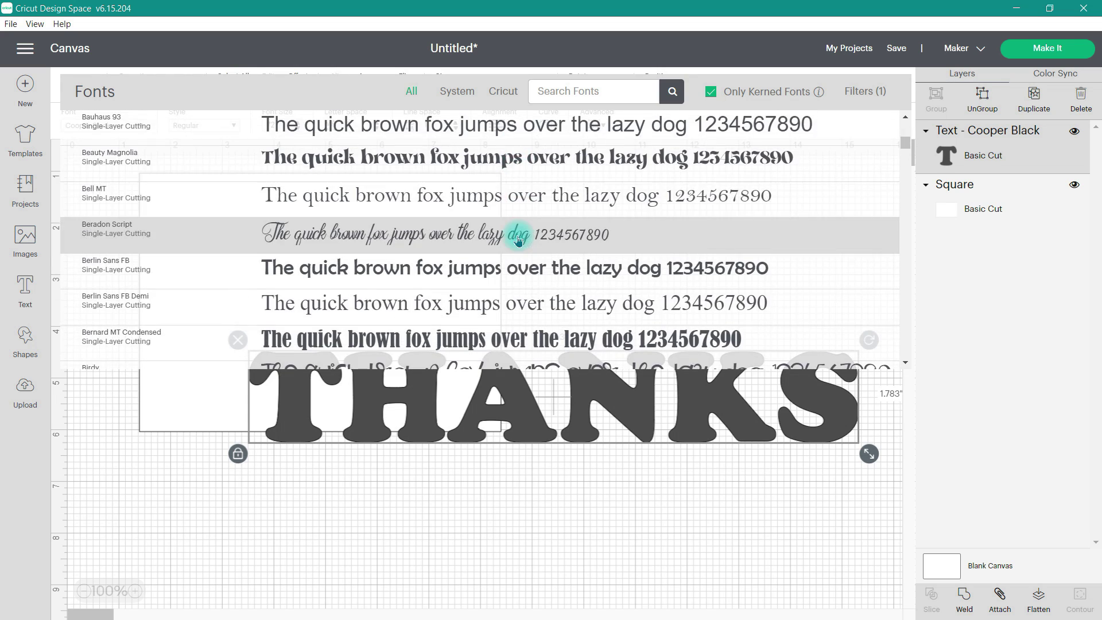
pyautogui.scroll(-1, 518, 237)
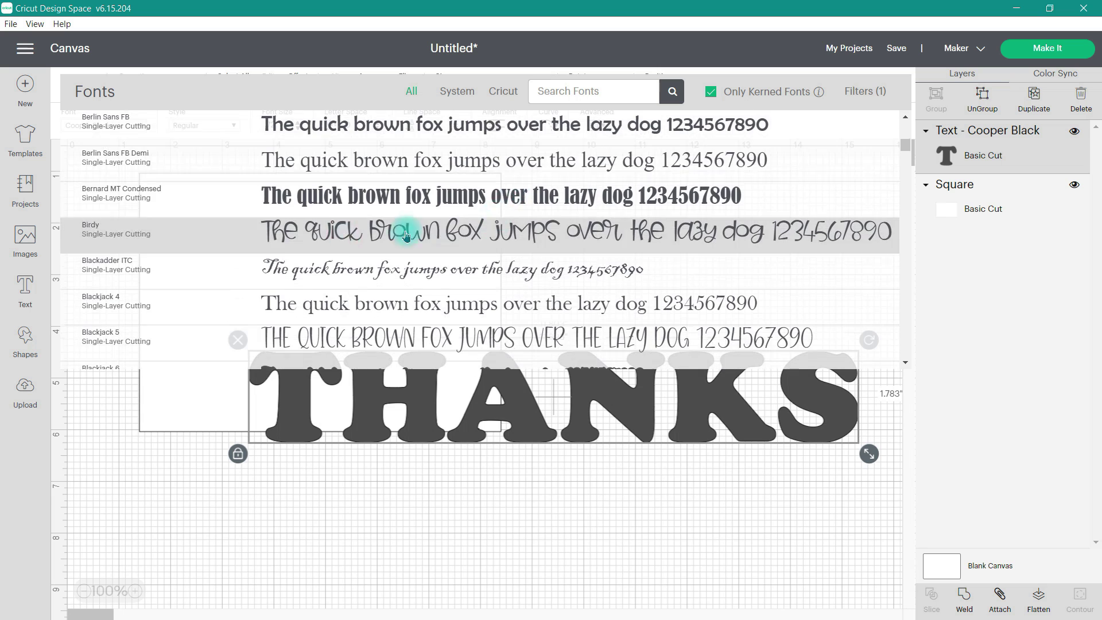
pyautogui.click(375, 201)
# Move the THANKS text onto the rectangle, unlock its proportions, and resize it to about 6.74 by 2.96 inches.
pyautogui.moveTo(548, 434); pyautogui.dragTo(440, 335)
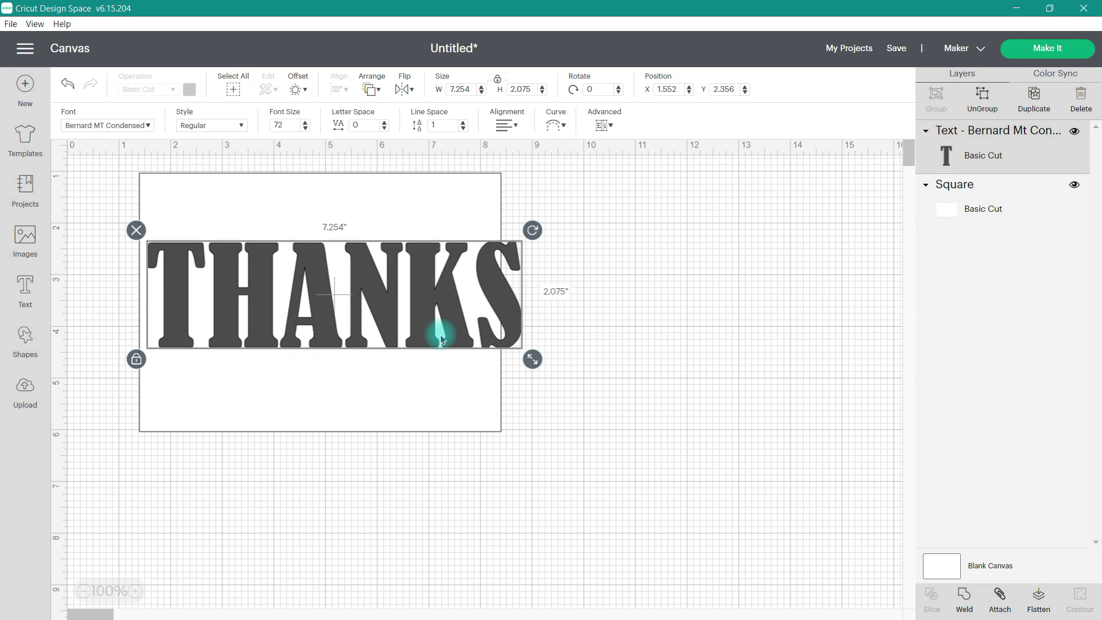
pyautogui.click(127, 360)
pyautogui.moveTo(532, 367); pyautogui.dragTo(505, 408)
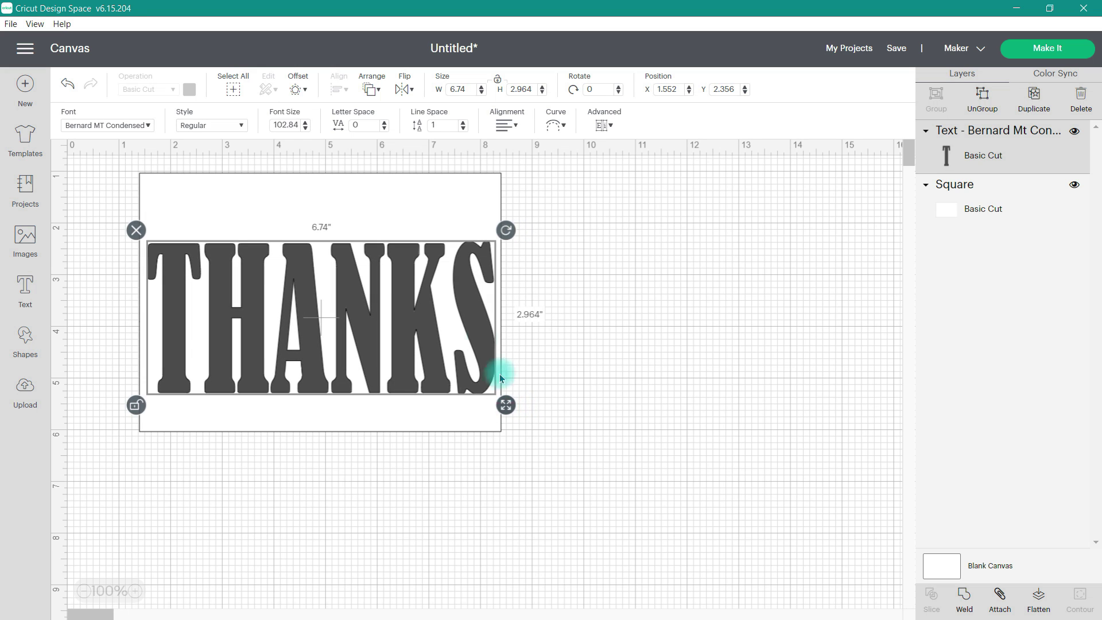
# Widen the letter spacing of the THANKS text slightly and narrow the text so it fits inside the rectangle.
pyautogui.click(384, 123)
pyautogui.click(384, 122)
pyautogui.click(383, 123)
pyautogui.click(384, 123)
pyautogui.click(384, 123)
pyautogui.click(383, 123)
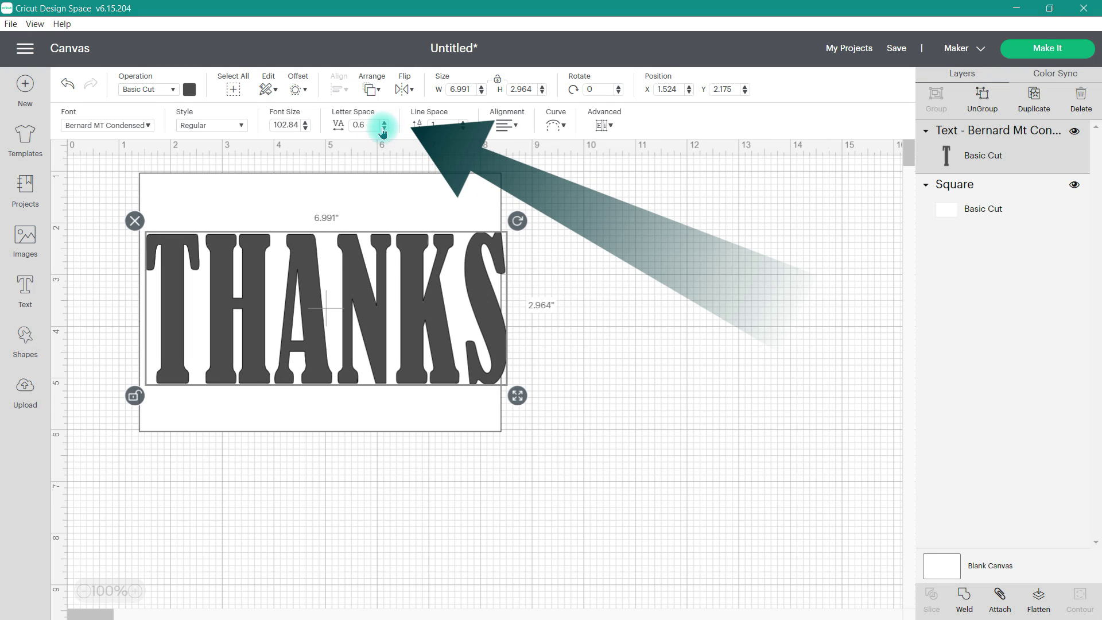
pyautogui.click(384, 123)
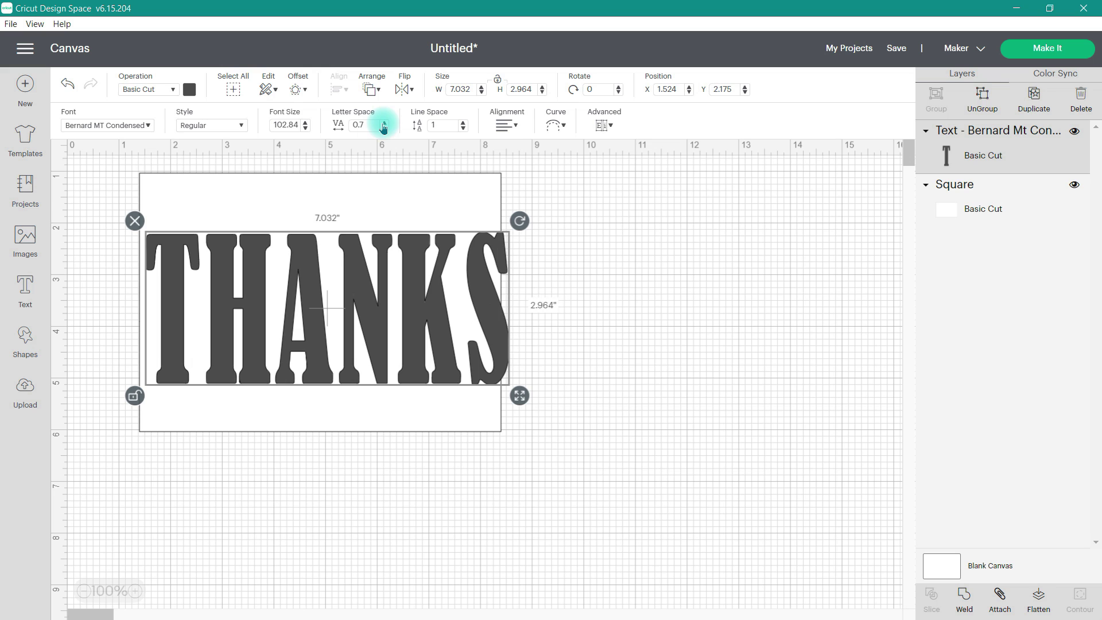
pyautogui.click(384, 123)
pyautogui.click(384, 129)
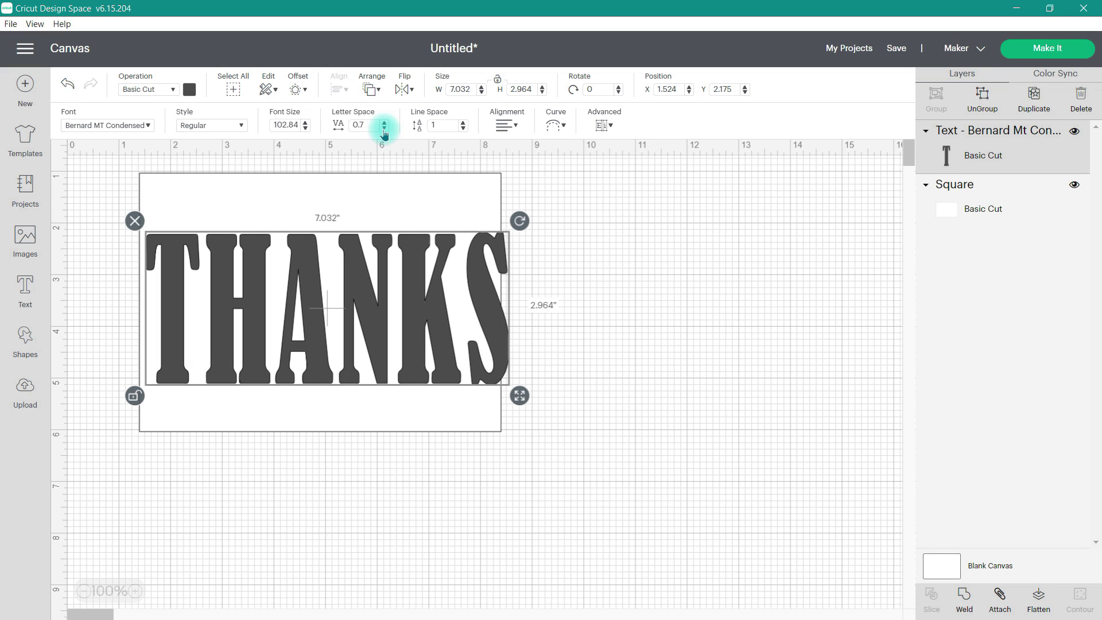
pyautogui.click(383, 131)
pyautogui.moveTo(521, 405); pyautogui.dragTo(507, 399)
pyautogui.click(565, 350)
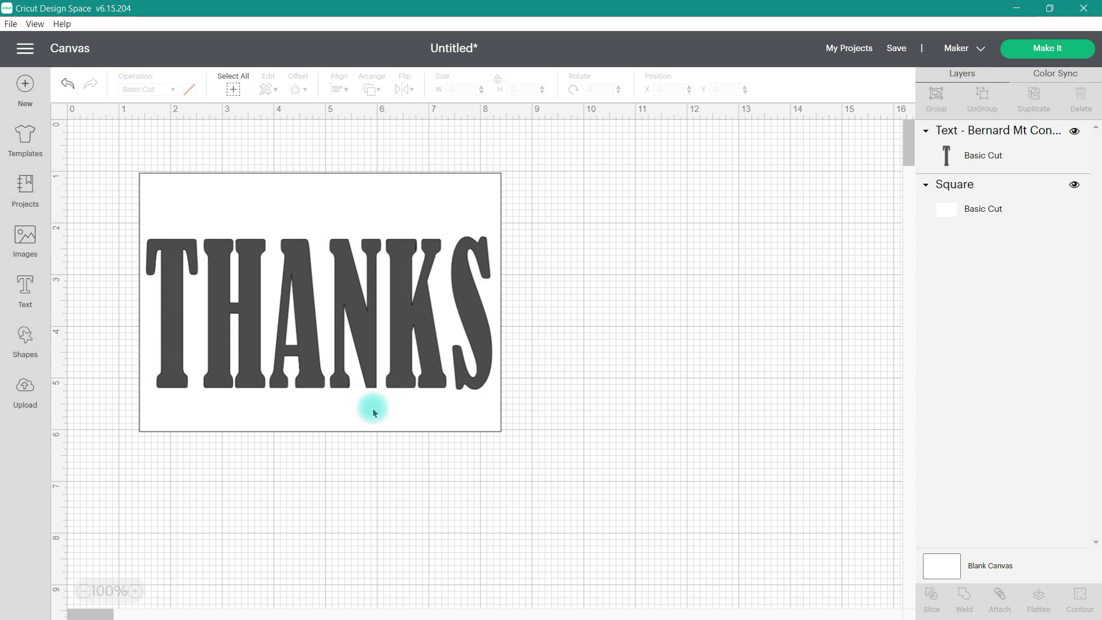
# Select the THANKS text and the rectangle together and align them with Center Horizontally.
pyautogui.moveTo(116, 156); pyautogui.dragTo(551, 457)
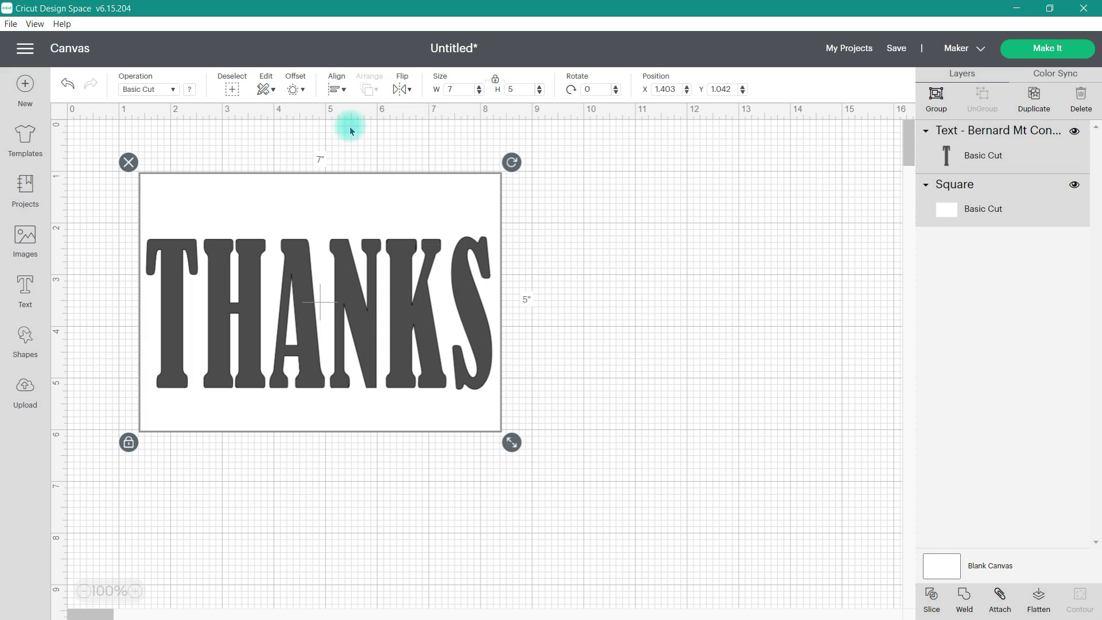
pyautogui.click(336, 89)
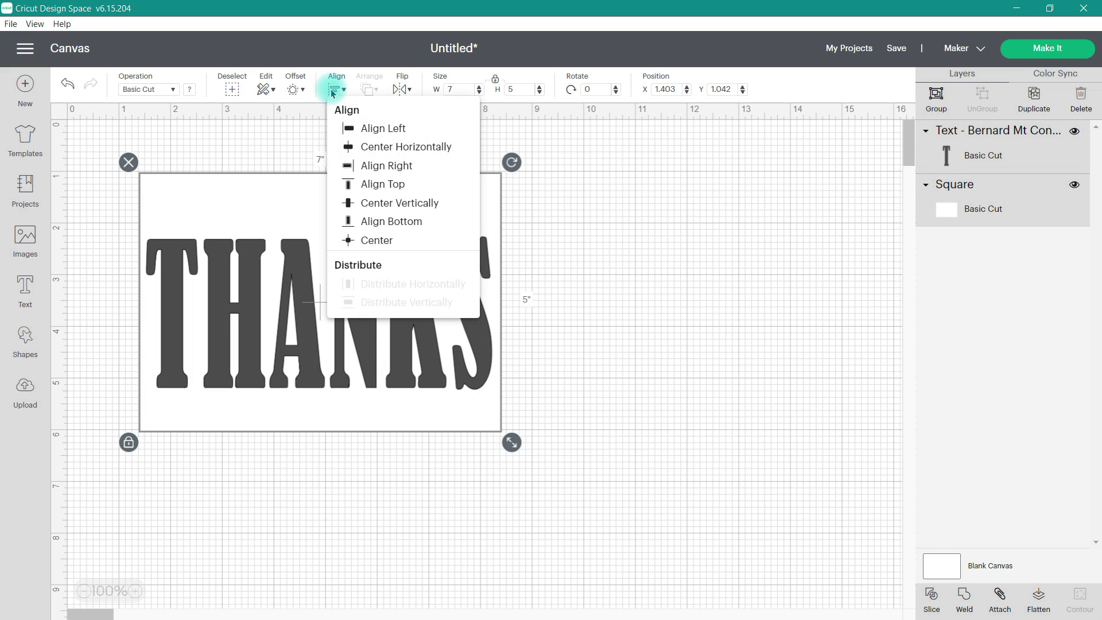
pyautogui.click(382, 148)
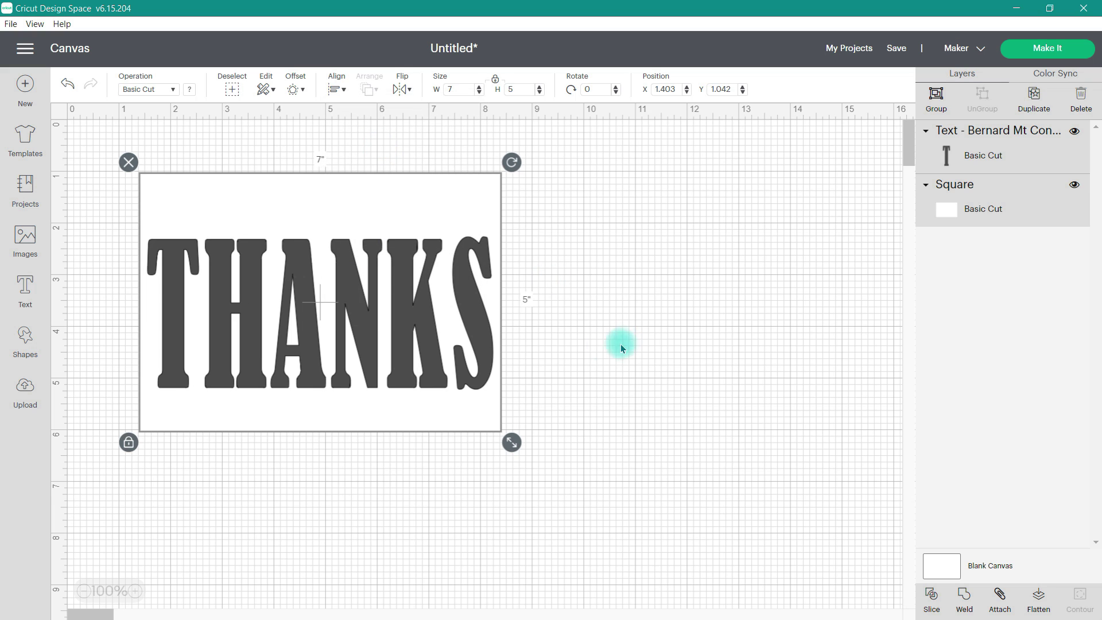
pyautogui.click(593, 347)
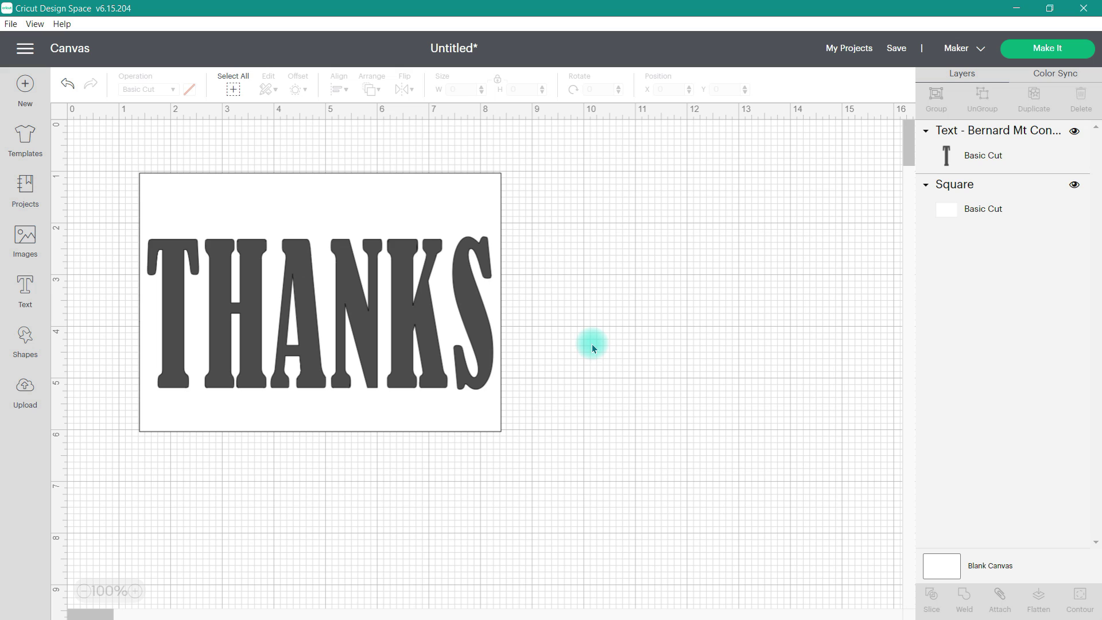
# Preview the separate cutting mats for the rectangle and the THANKS text, and cancel back to the canvas.
pyautogui.click(1047, 52)
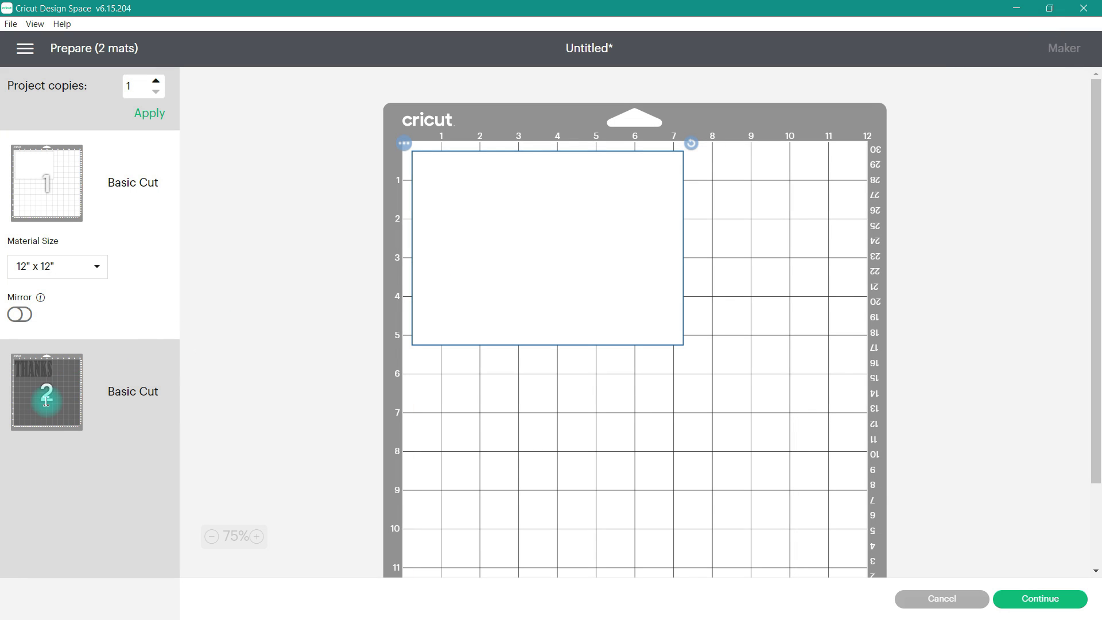
pyautogui.click(47, 400)
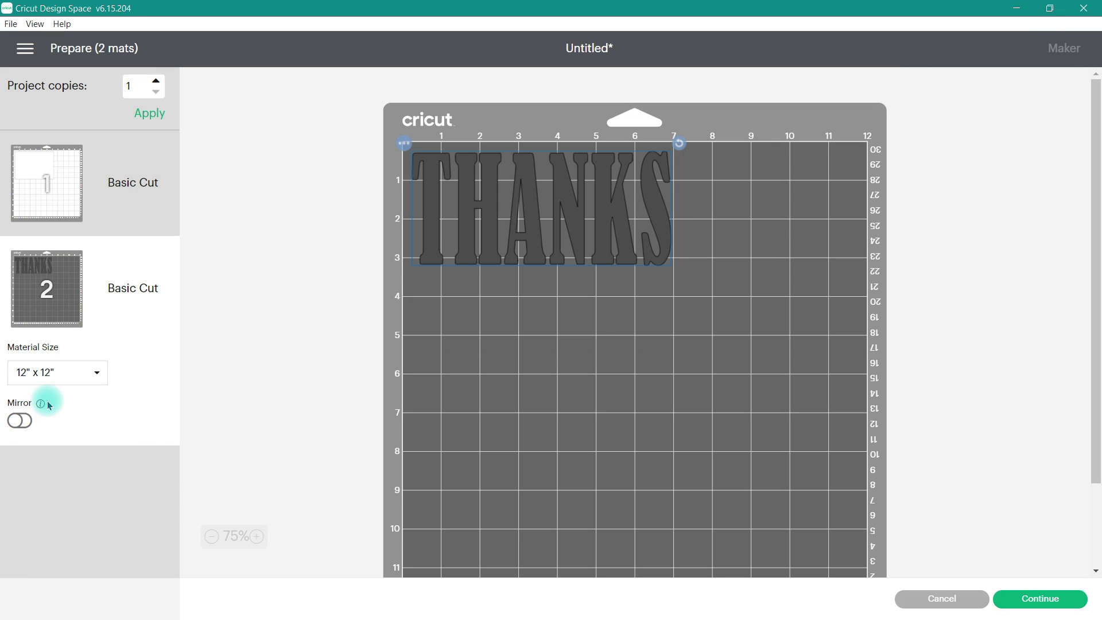
pyautogui.click(62, 168)
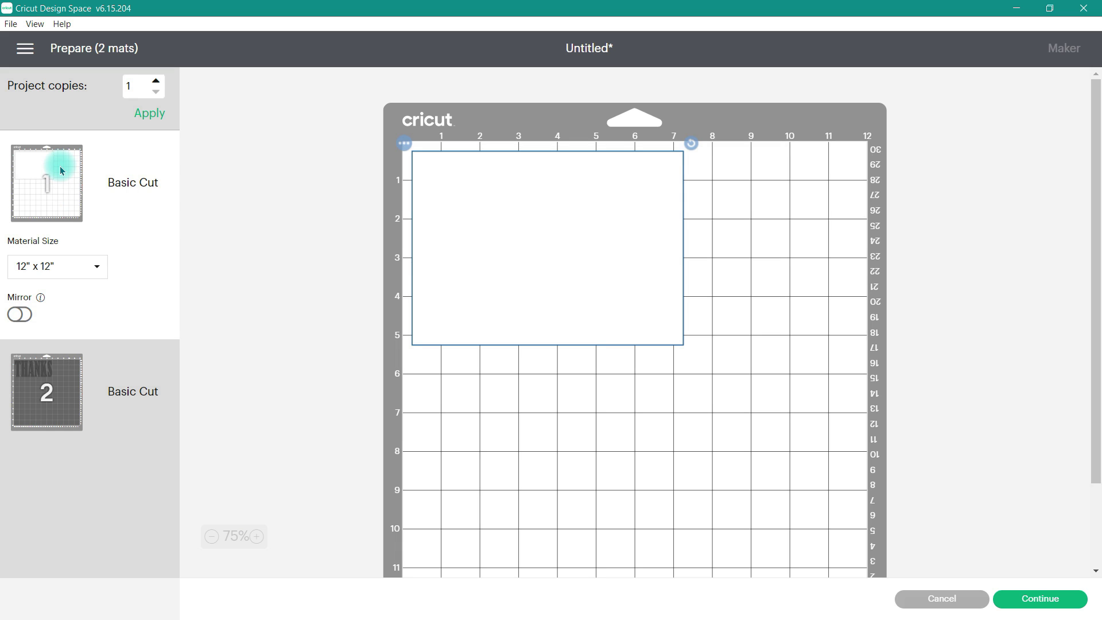
pyautogui.click(61, 406)
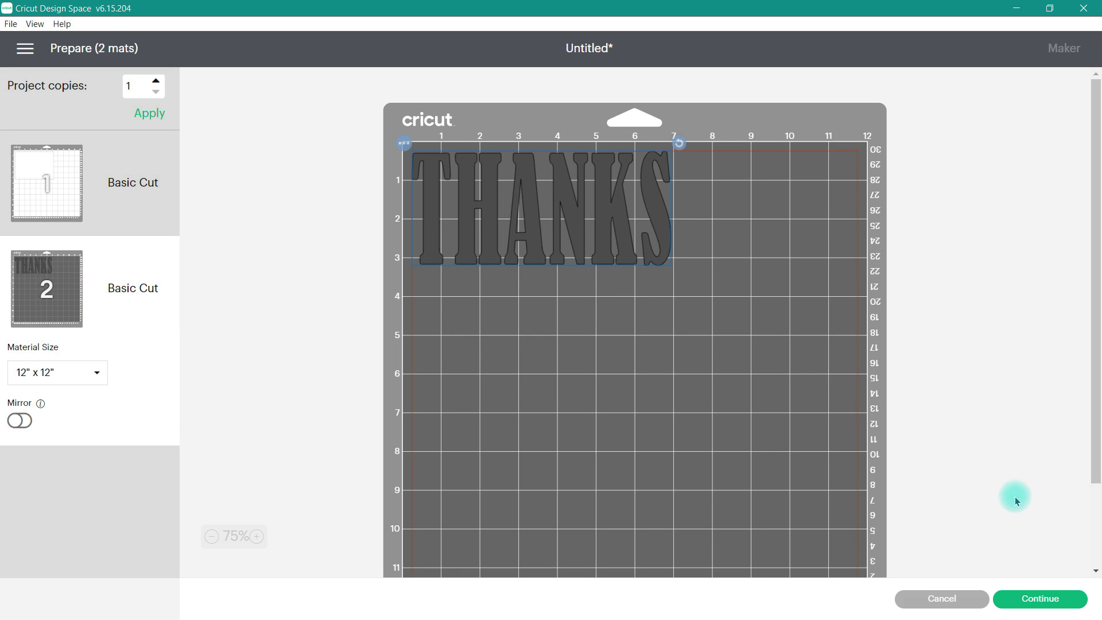
pyautogui.click(946, 598)
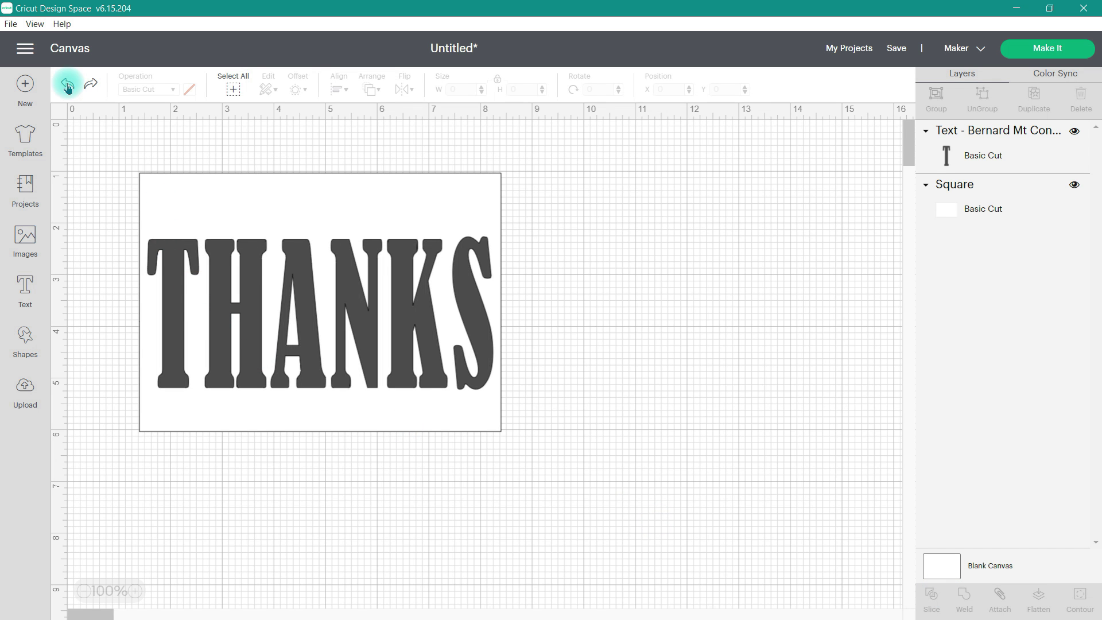
pyautogui.click(138, 212)
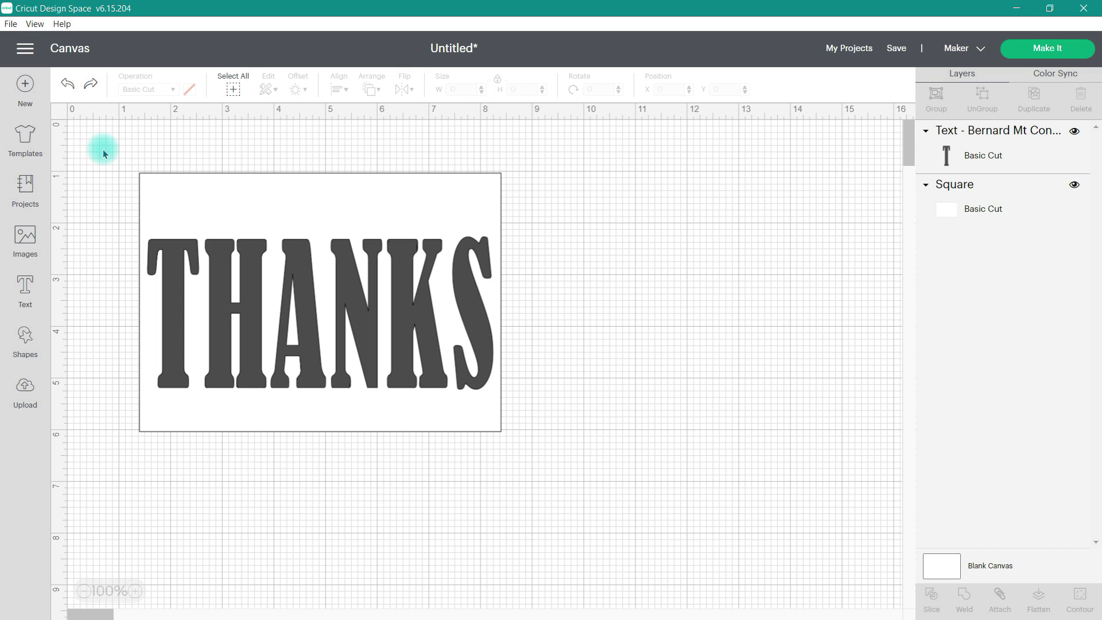
# Attach the THANKS text to the rectangle, and preview the cutting mat before cancelling back to the canvas.
pyautogui.moveTo(99, 140); pyautogui.dragTo(567, 495)
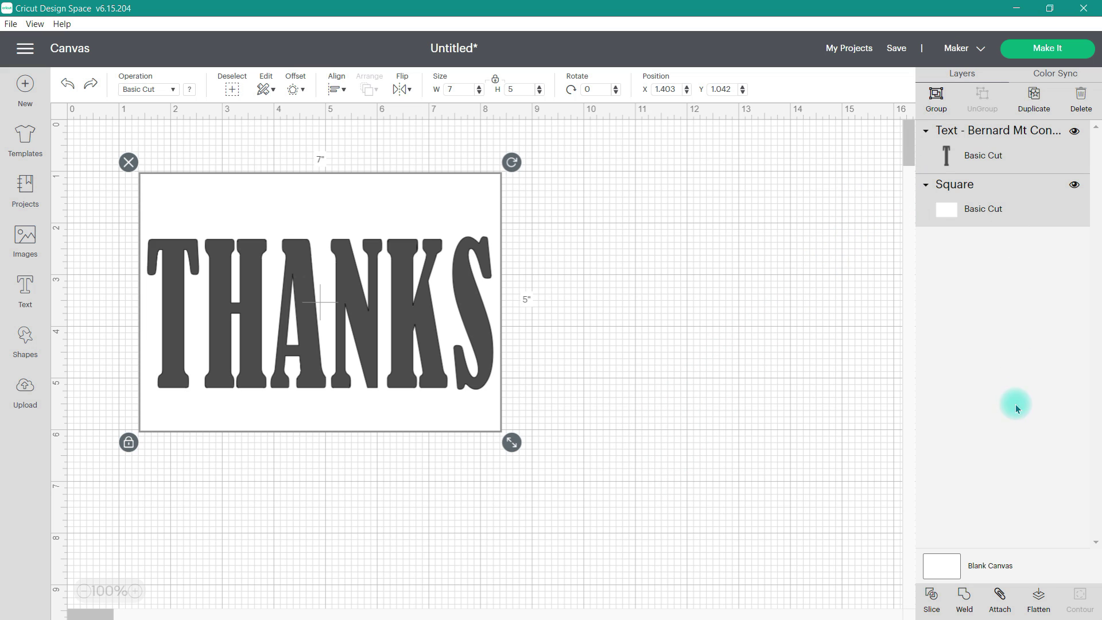
pyautogui.click(998, 595)
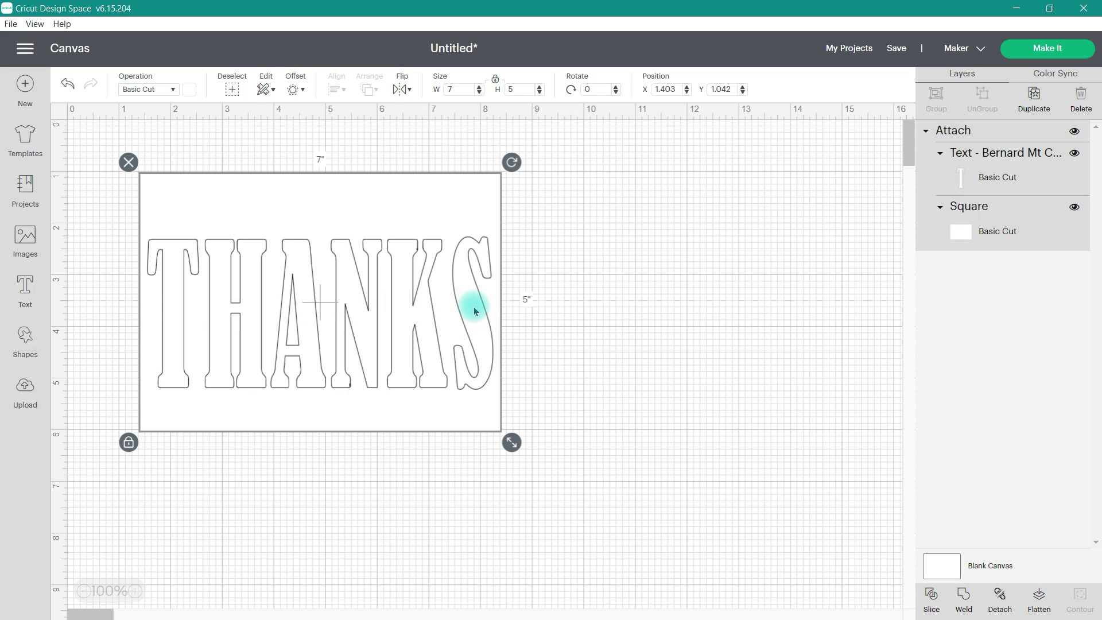
pyautogui.click(1040, 51)
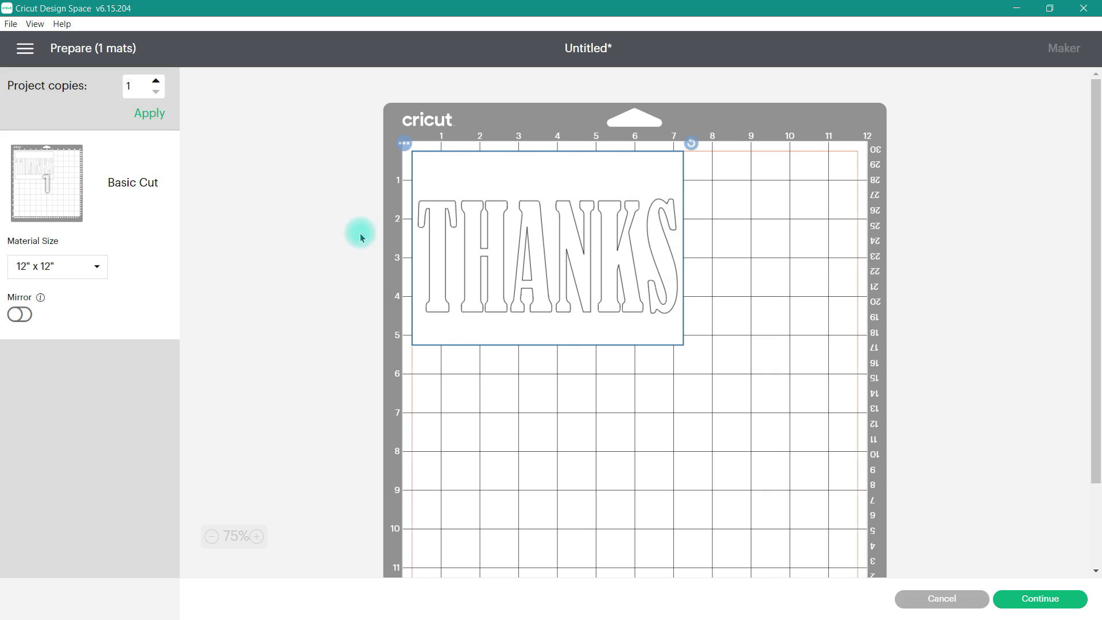
pyautogui.click(963, 598)
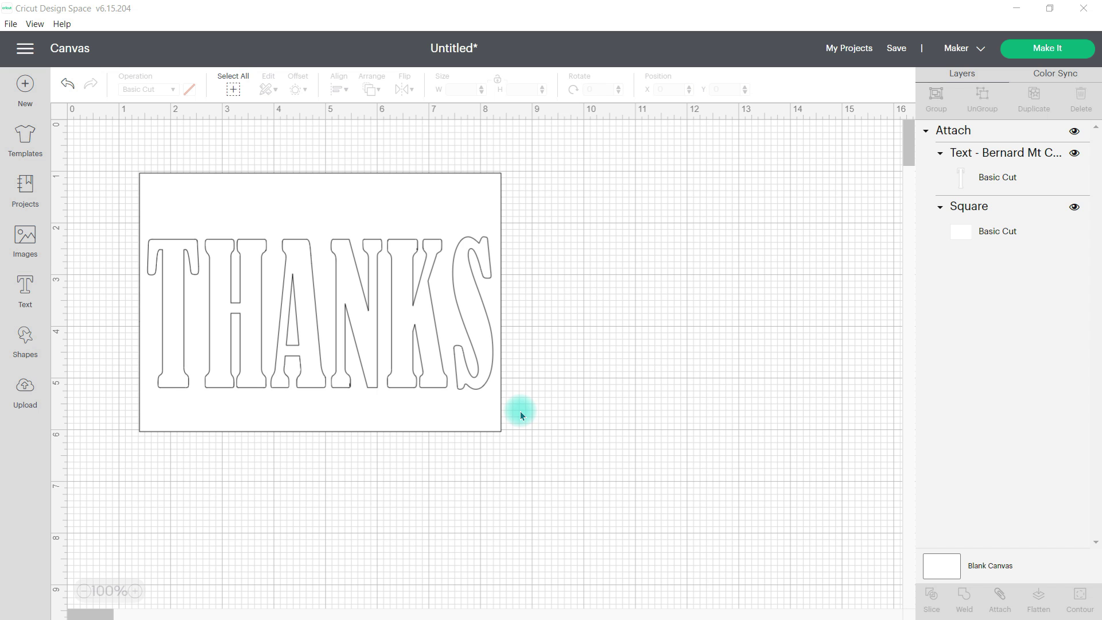
# Paste a copy of the attached design beside the original, and detach the copy to slice its THANKS text with its rectangle.
pyautogui.hotkey('ctrl', 'v')
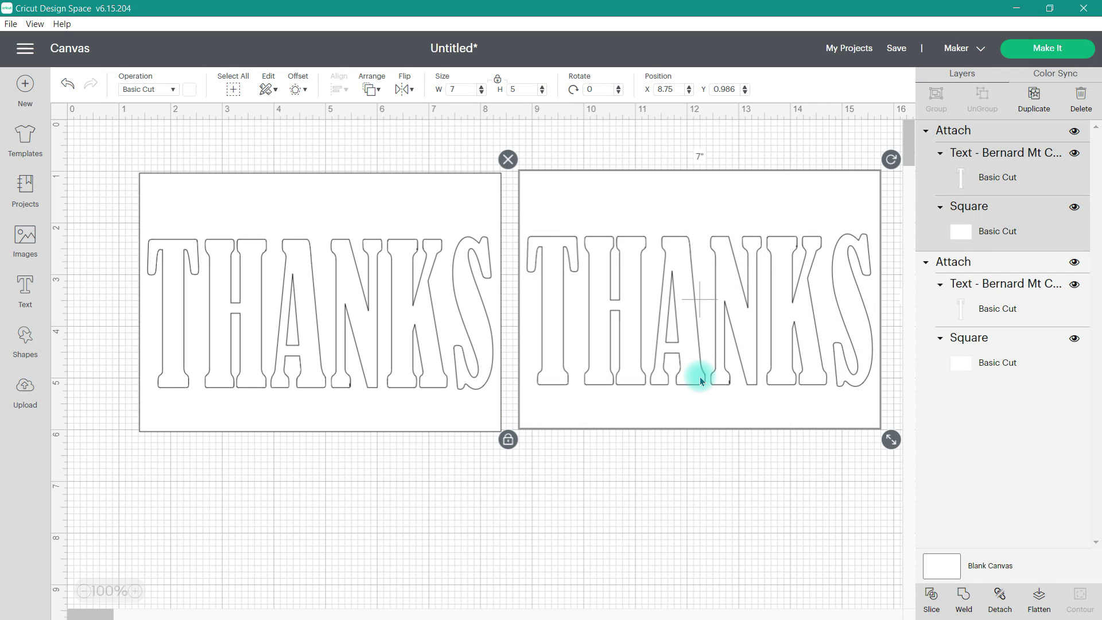
pyautogui.click(999, 595)
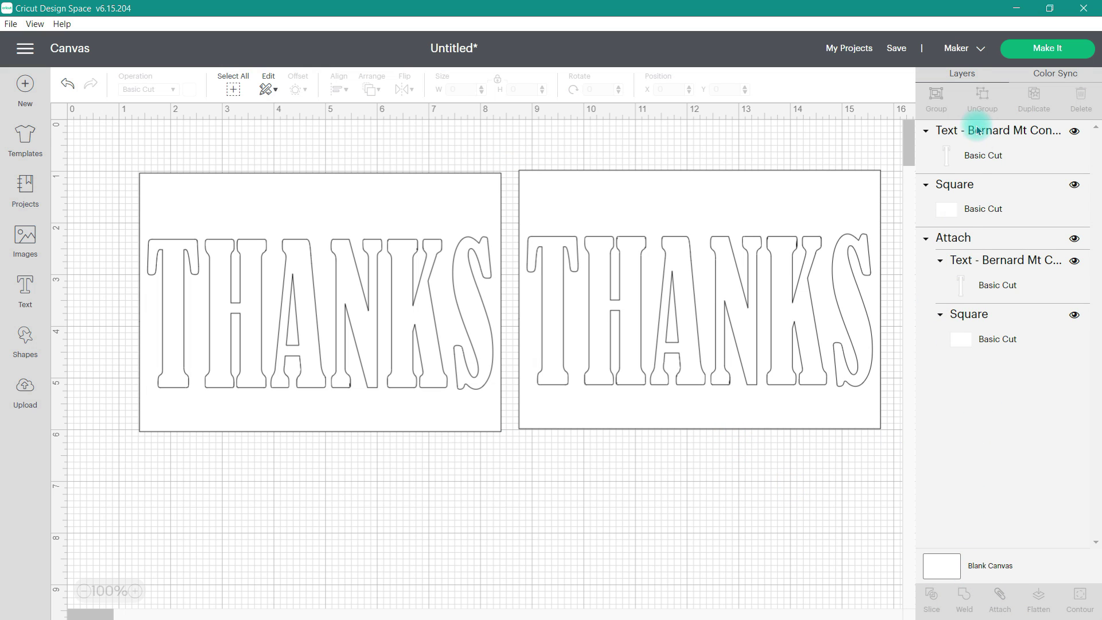
pyautogui.click(969, 153)
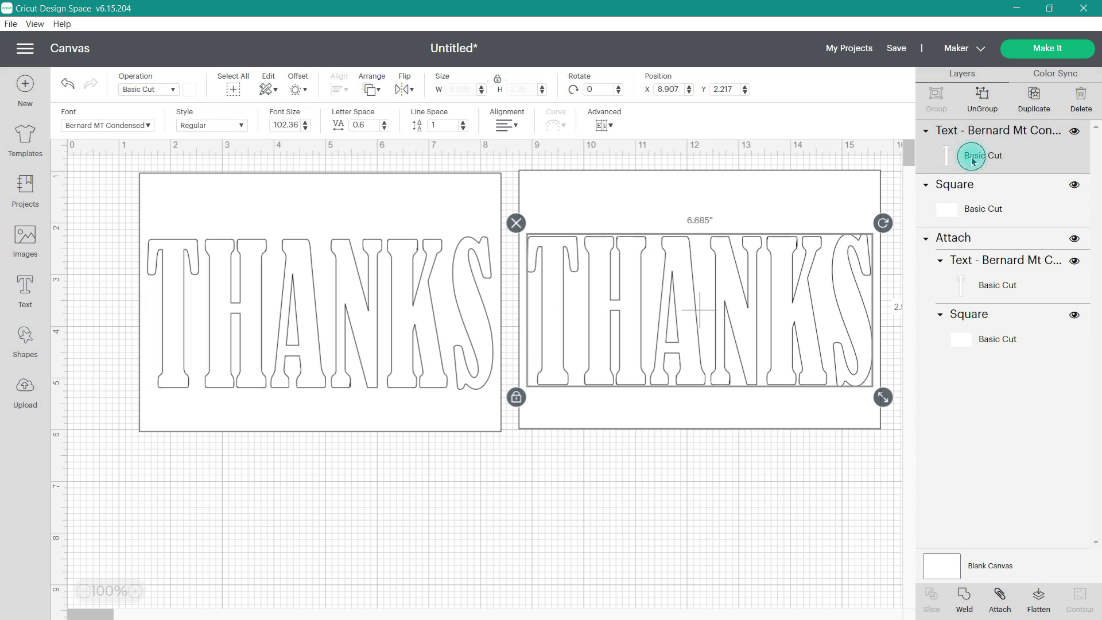
pyautogui.click(969, 209)
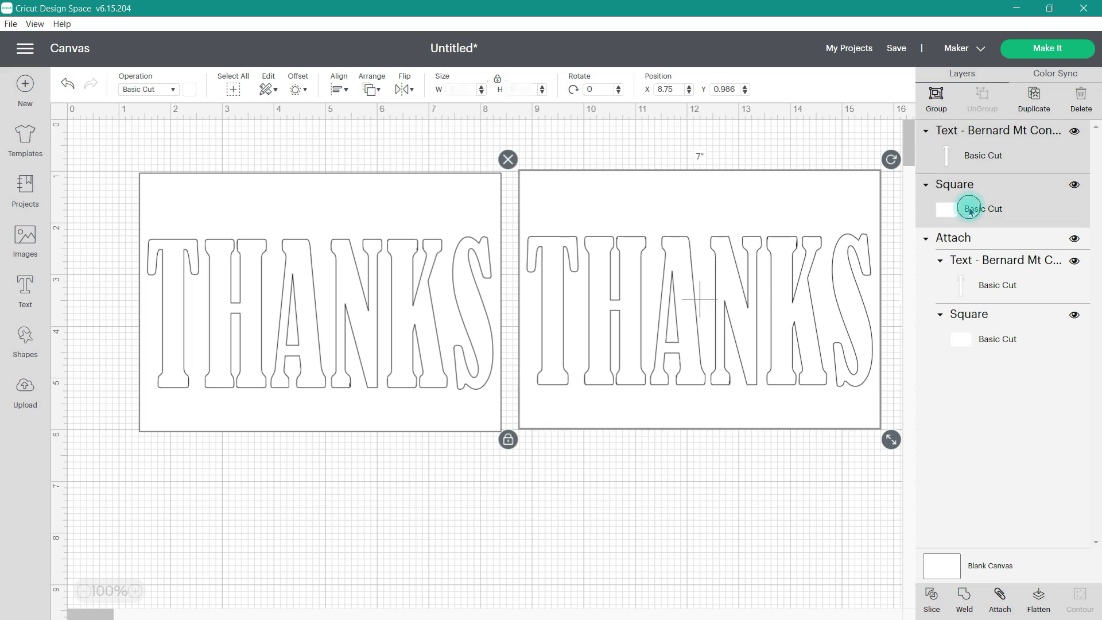
pyautogui.click(930, 595)
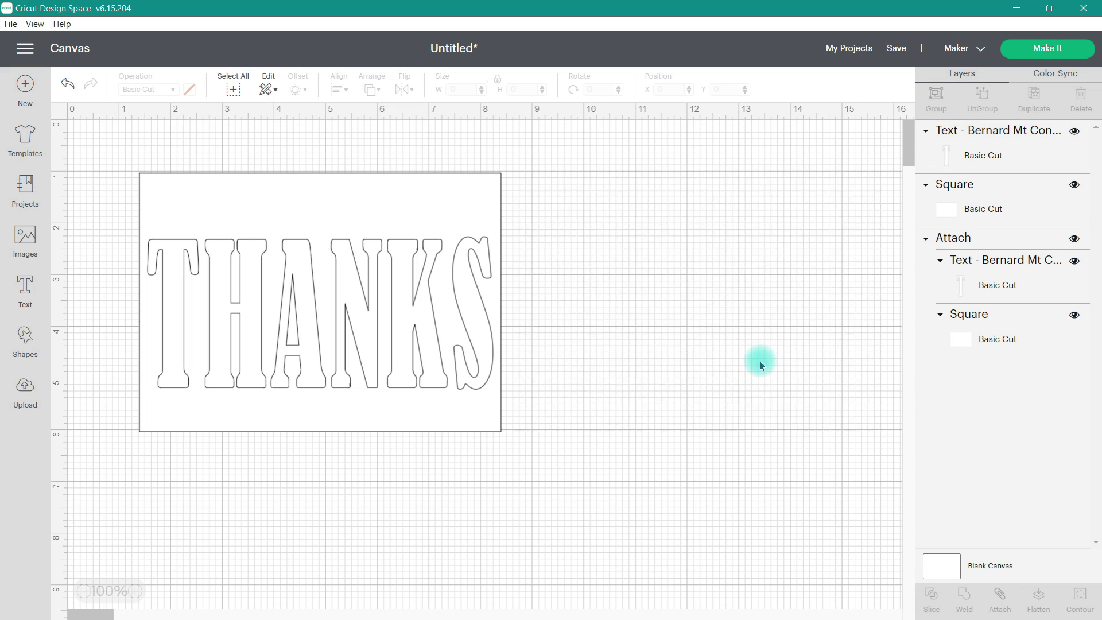
# Separate the sliced pieces, removing one extra set of letters and placing the other set below the cut-out rectangle.
pyautogui.moveTo(748, 329); pyautogui.dragTo(573, 568)
pyautogui.click(740, 319)
pyautogui.moveTo(740, 319); pyautogui.dragTo(738, 529)
pyautogui.moveTo(507, 355); pyautogui.dragTo(836, 324)
pyautogui.moveTo(762, 526); pyautogui.dragTo(755, 304)
pyautogui.click(356, 499)
pyautogui.moveTo(513, 575); pyautogui.dragTo(701, 572)
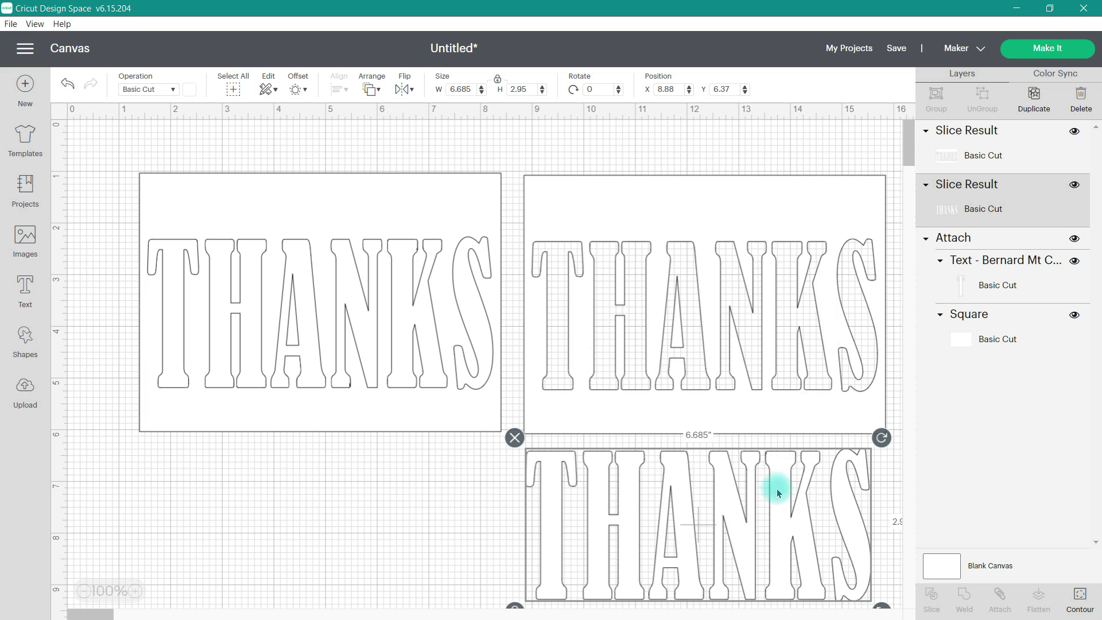
pyautogui.moveTo(776, 503)
pyautogui.mouseDown()
pyautogui.moveTo(774, 455)
pyautogui.moveTo(775, 505)
pyautogui.mouseUp()
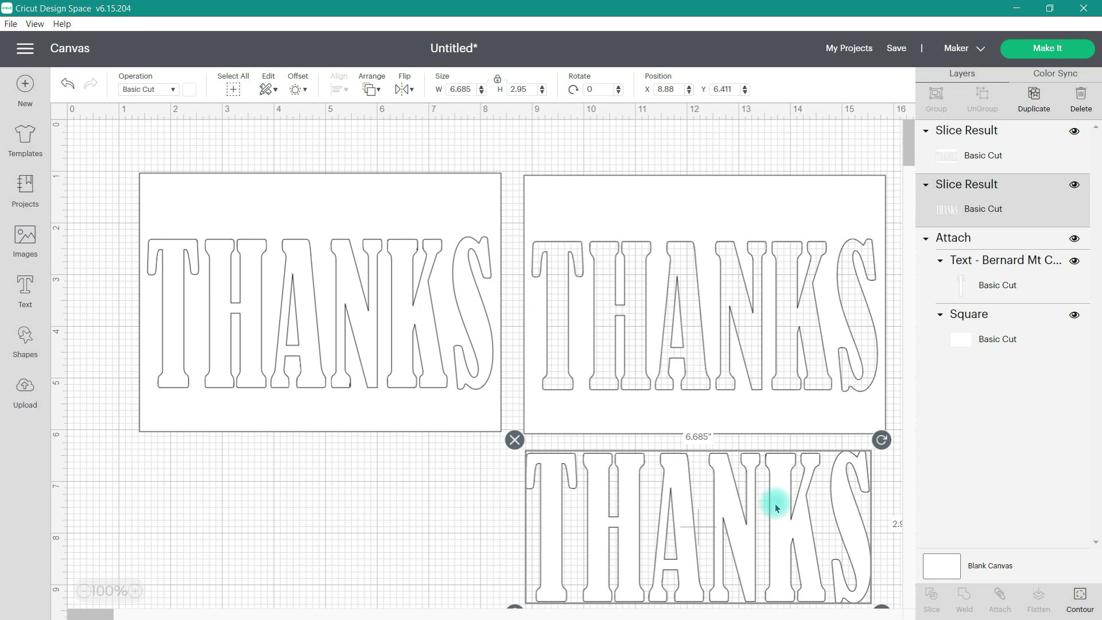
# Delete the sliced THANKS letters and the cut-out rectangle, keeping only the original attached design.
pyautogui.click(514, 440)
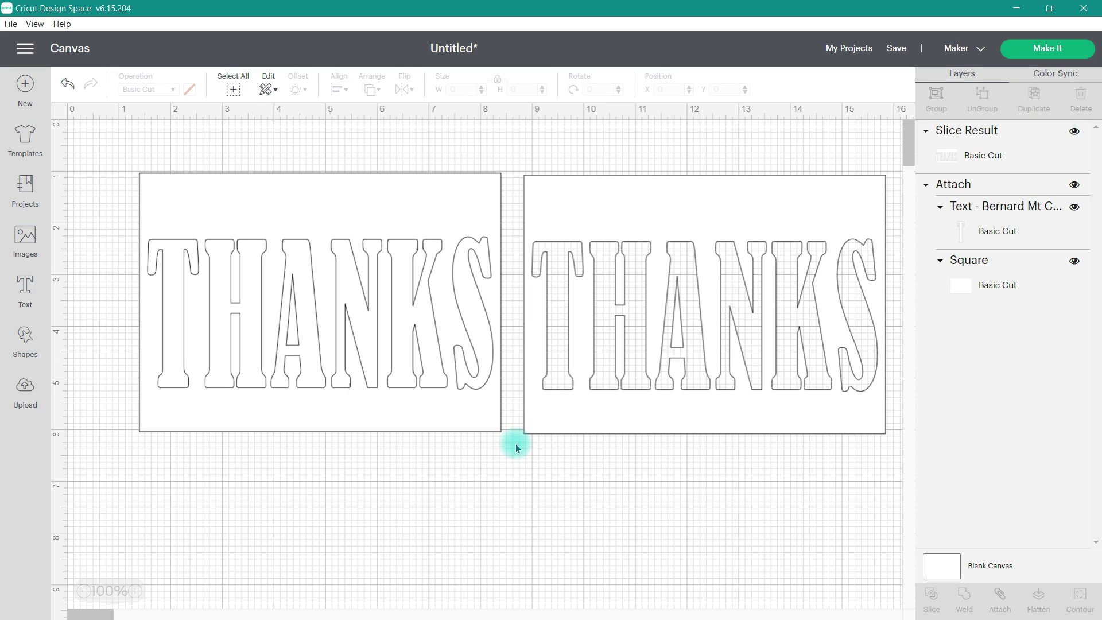
pyautogui.click(563, 425)
pyautogui.click(515, 168)
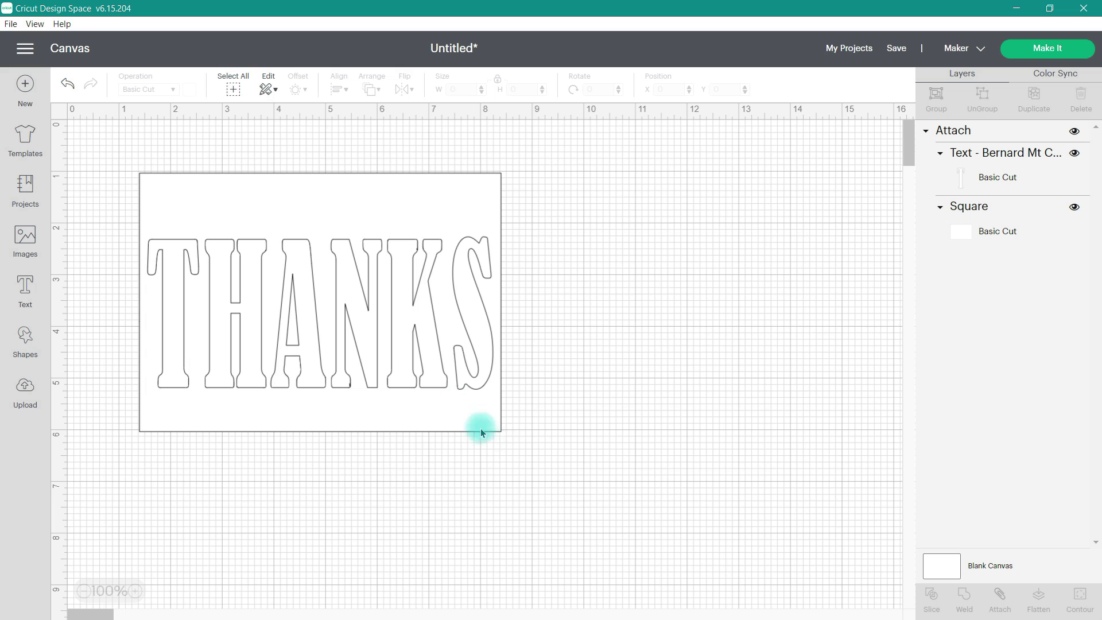
# Detach the original design and change its THANKS text to Happy.
pyautogui.click(429, 352)
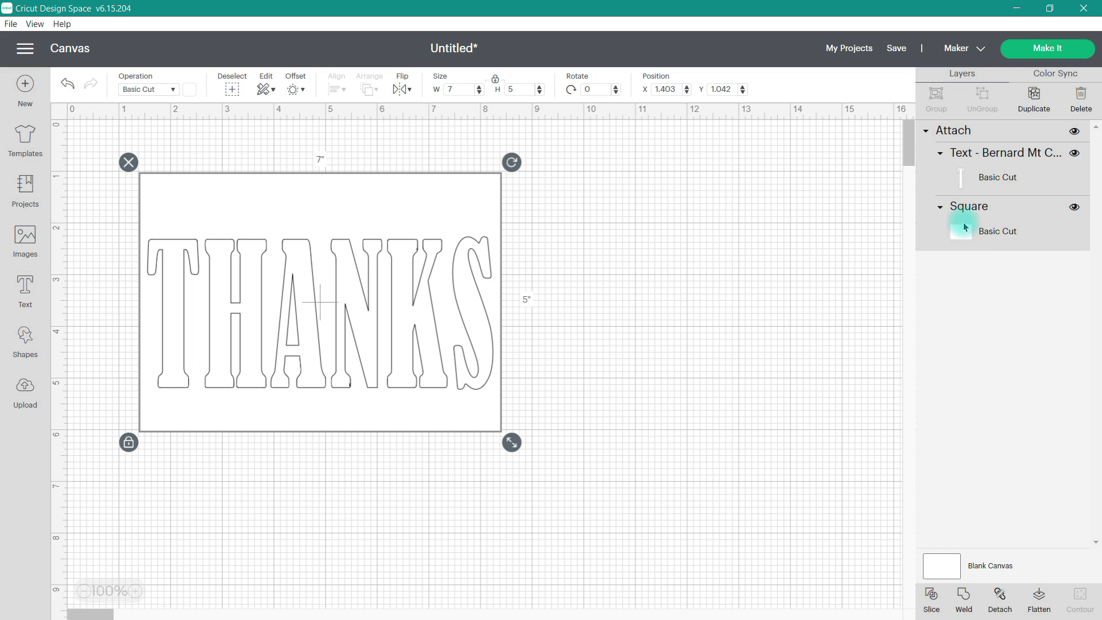
pyautogui.click(997, 592)
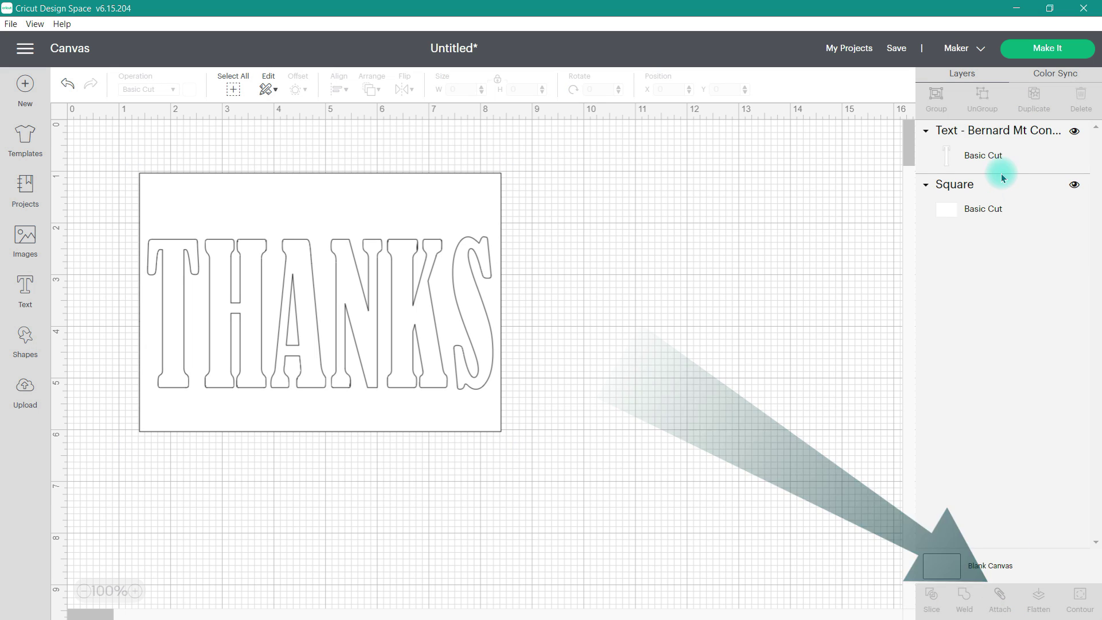
pyautogui.doubleClick(996, 160)
pyautogui.doubleClick(208, 190)
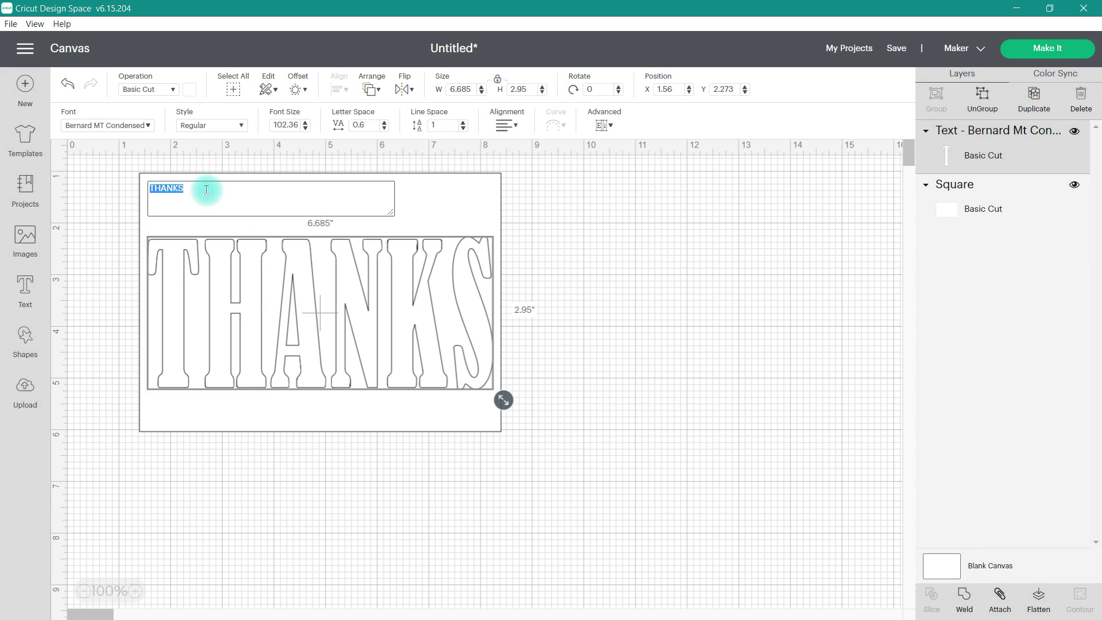
pyautogui.write('Happy')
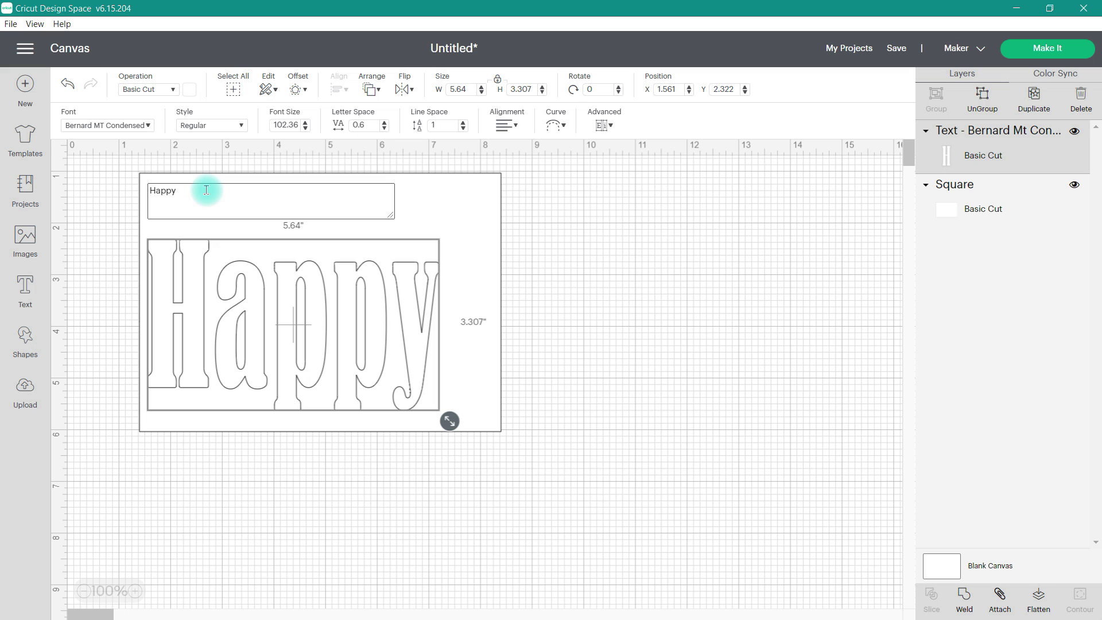
pyautogui.click(525, 448)
# Select the Happy text and the rectangle together and attach them.
pyautogui.moveTo(528, 460); pyautogui.dragTo(66, 153)
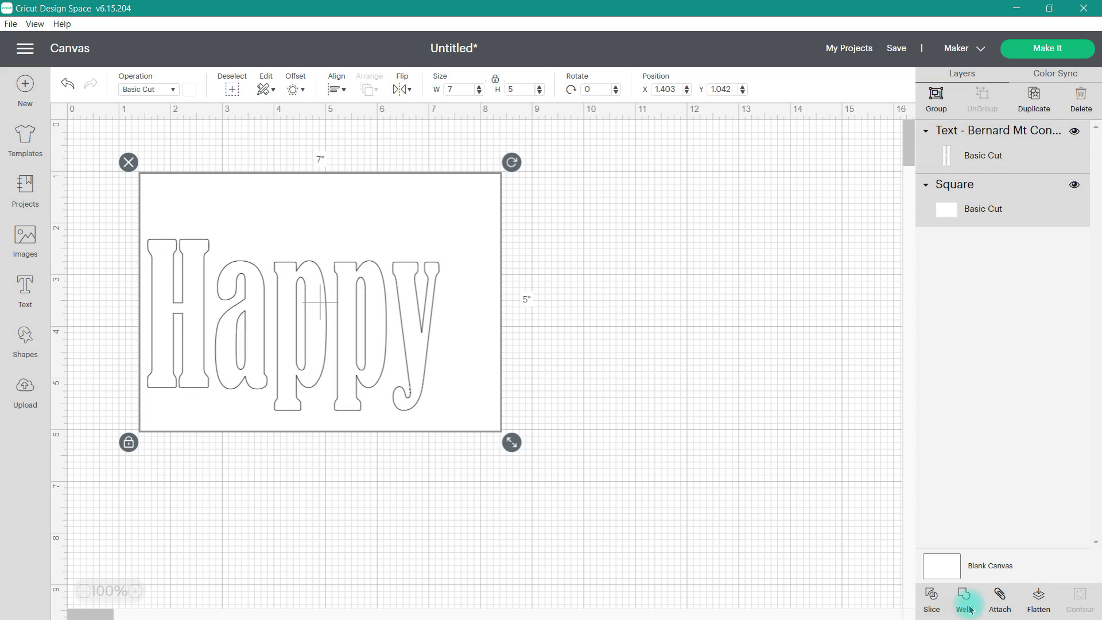
pyautogui.click(999, 597)
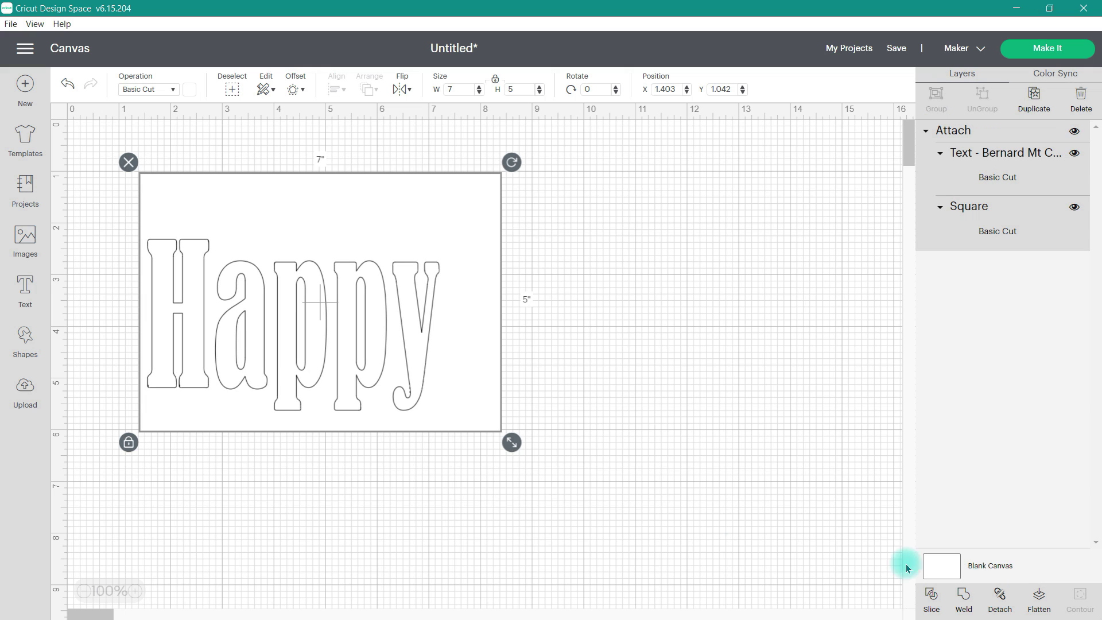